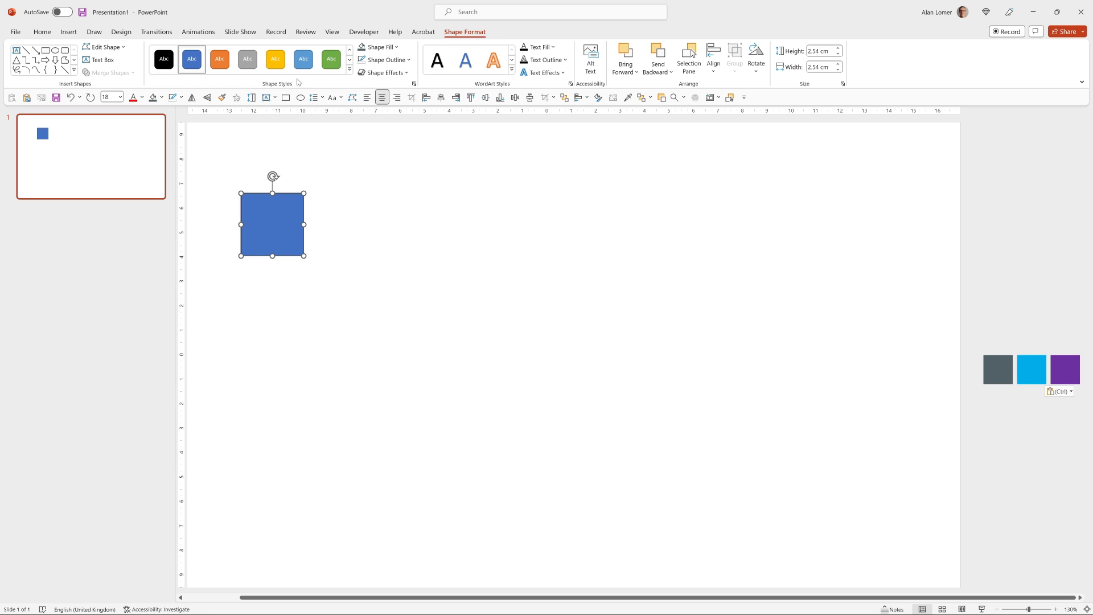
Remove the fill from the blue square
{"action": "right_click", "coordinate": [270, 215]}
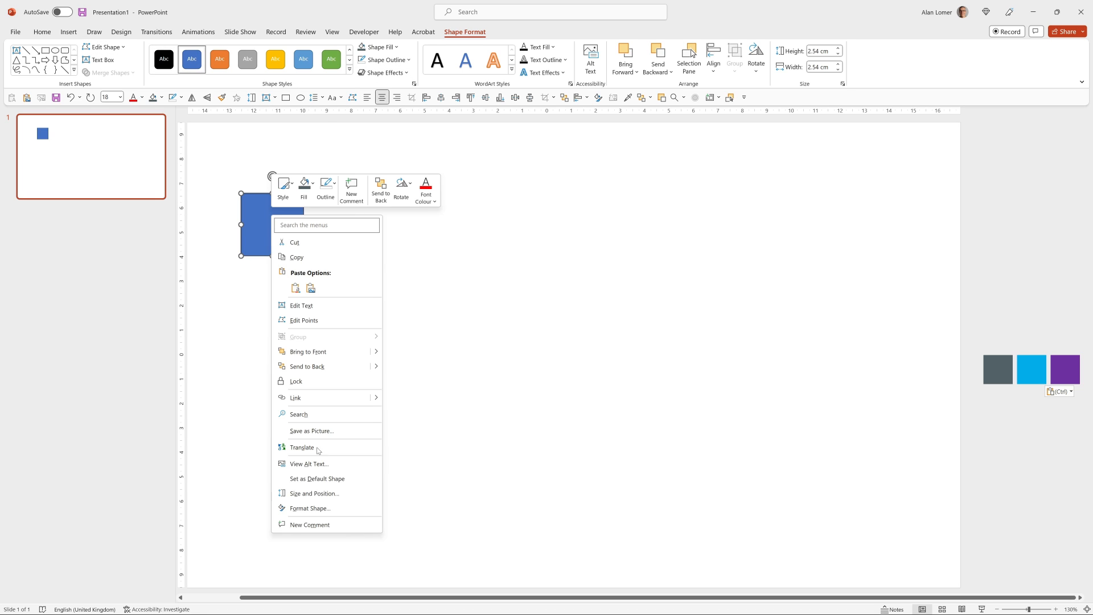
{"action": "left_click", "coordinate": [311, 508]}
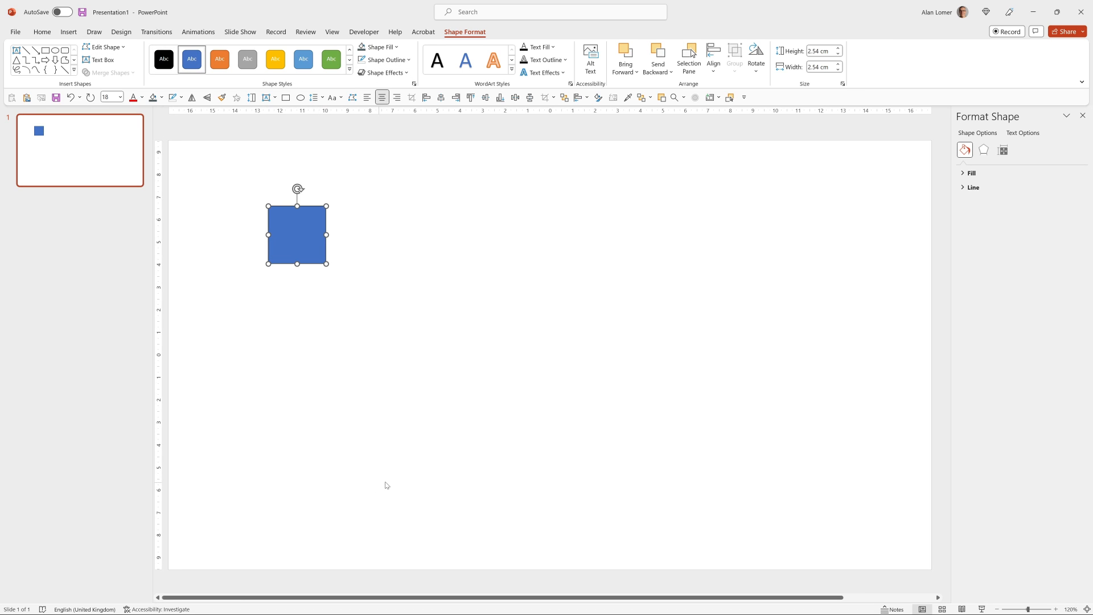
{"action": "left_click", "coordinate": [971, 173]}
{"action": "left_click", "coordinate": [971, 189]}
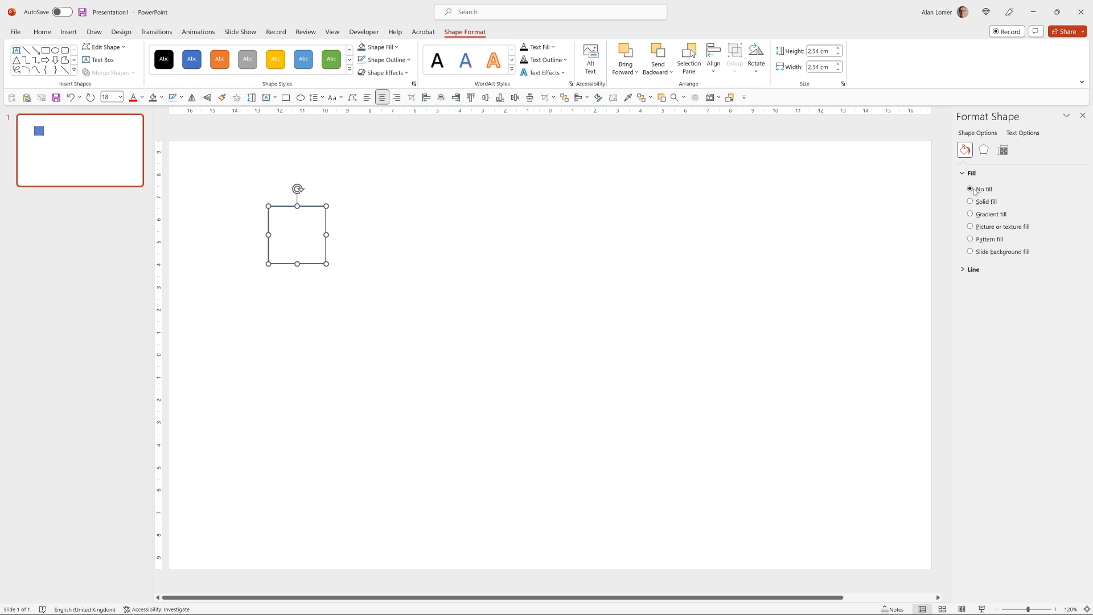
Give the square's outline a gradient line and move the middle gradient stop to 50%
{"action": "left_click", "coordinate": [967, 269]}
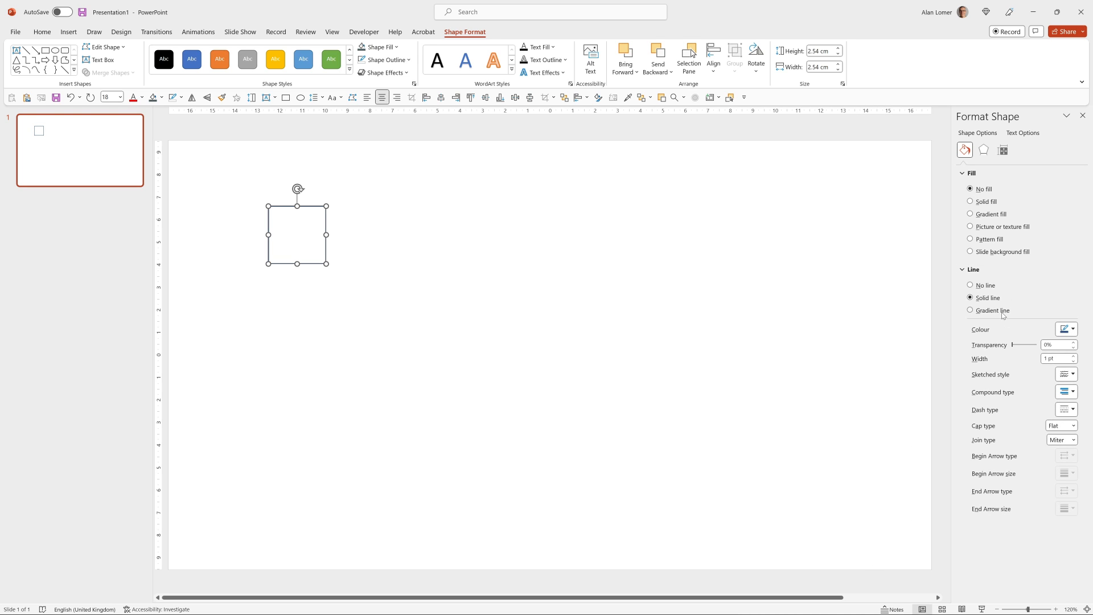
{"action": "left_click", "coordinate": [971, 311]}
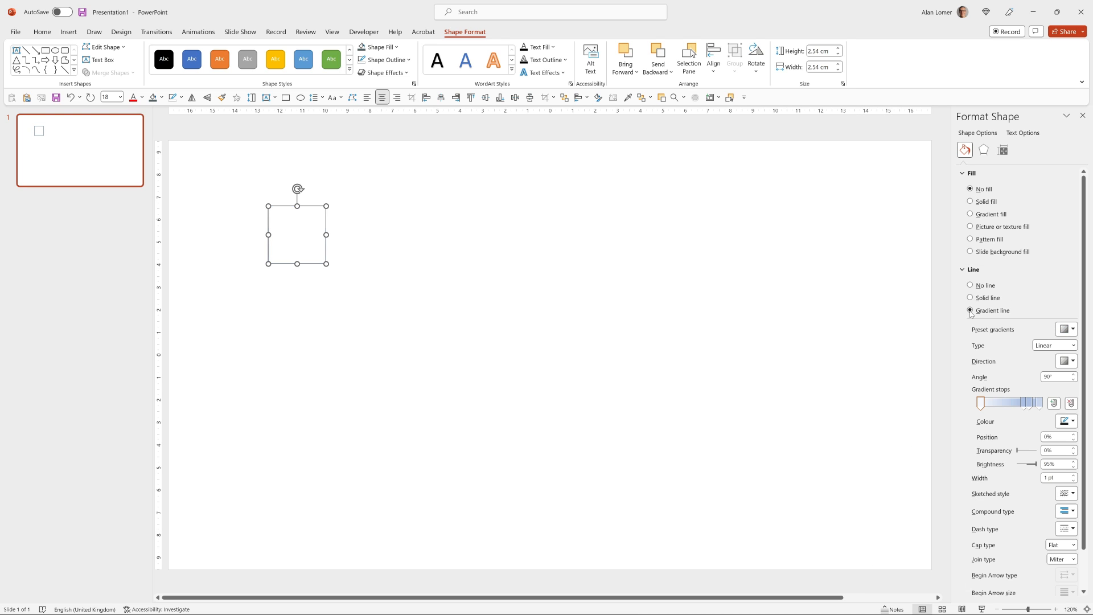
{"action": "left_click", "coordinate": [1022, 404]}
{"action": "left_click_drag", "start_coordinate": [1021, 406], "coordinate": [1009, 408]}
Colour the outline's first gradient stop with dark grey sampled from the swatch beside the slide
{"action": "scroll", "coordinate": [896, 430], "scroll_direction": "right", "scroll_amount": 3}
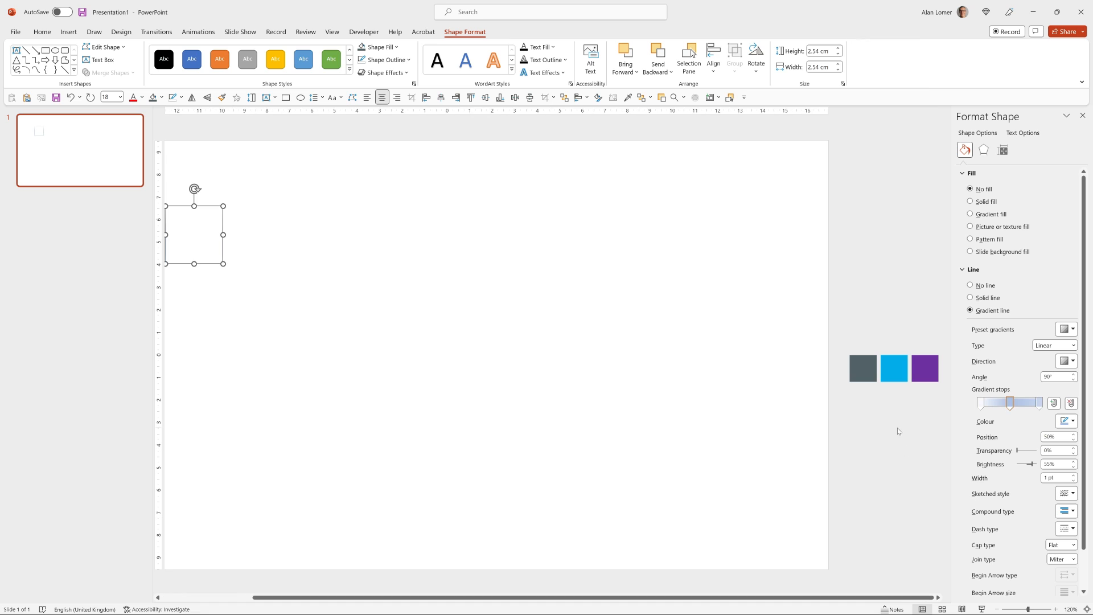
{"action": "left_click", "coordinate": [982, 405]}
{"action": "left_click", "coordinate": [1065, 421]}
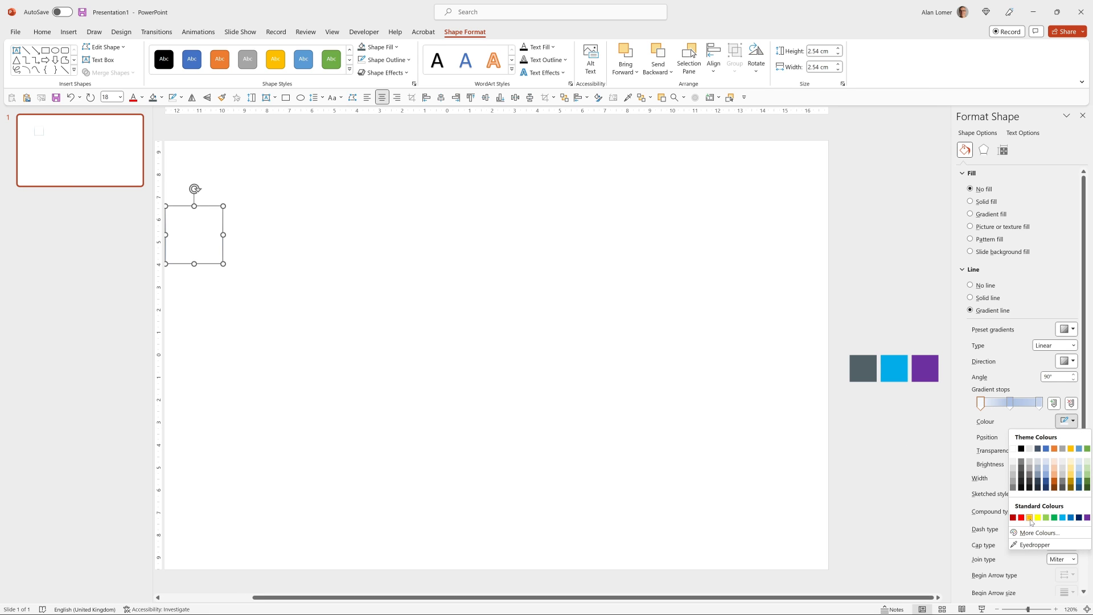
{"action": "left_click", "coordinate": [1034, 545]}
{"action": "left_click", "coordinate": [871, 355]}
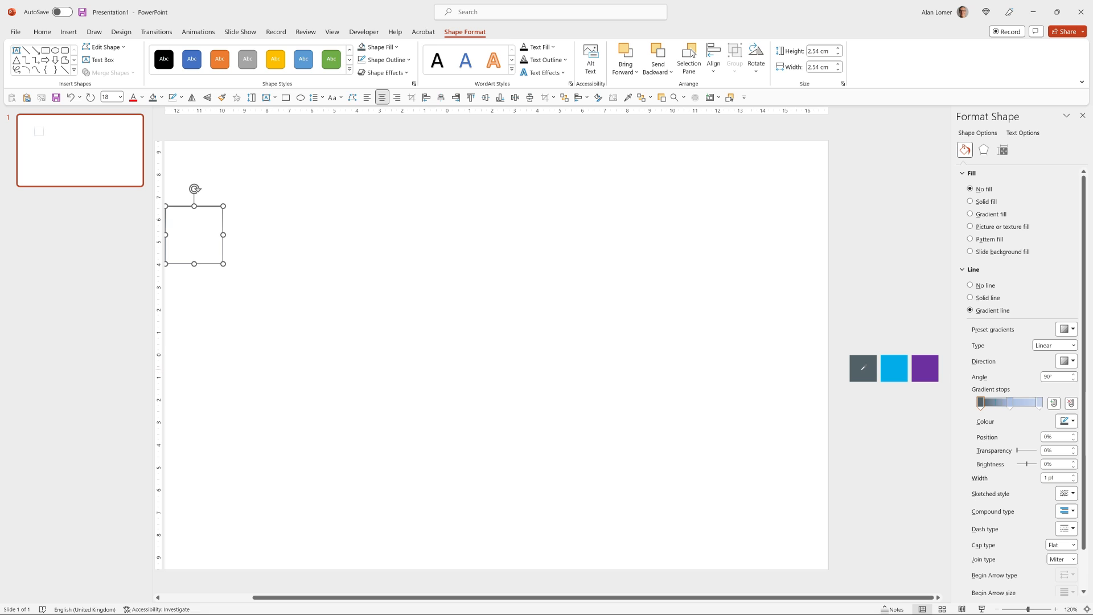
Colour the outline's middle gradient stop with light blue sampled from the swatch beside the slide
{"action": "left_click", "coordinate": [1010, 405]}
{"action": "left_click", "coordinate": [1066, 422]}
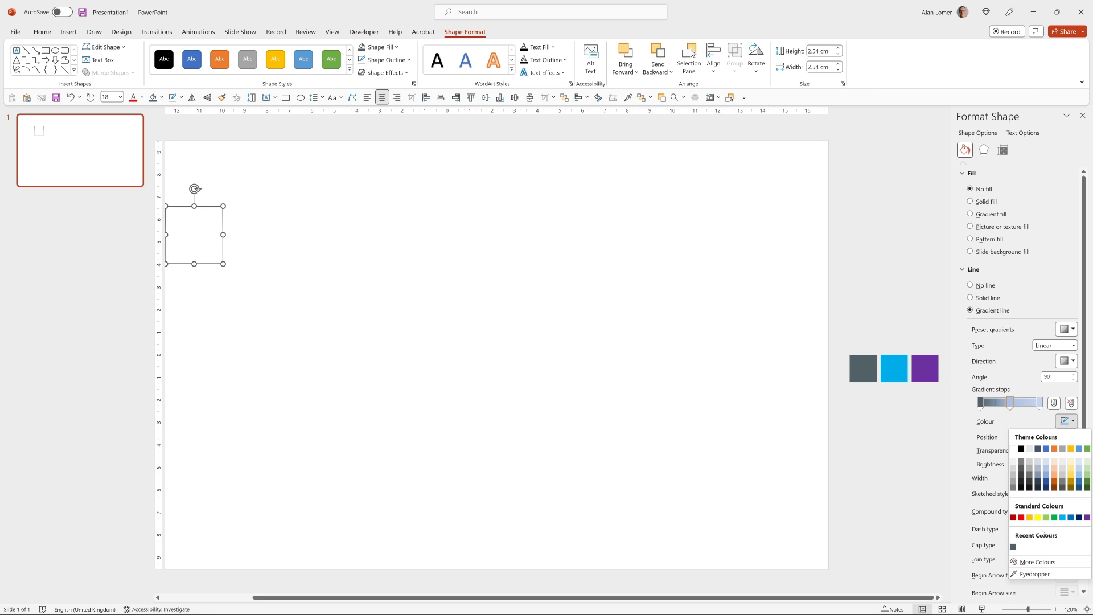
{"action": "left_click", "coordinate": [1034, 574]}
{"action": "left_click", "coordinate": [910, 365]}
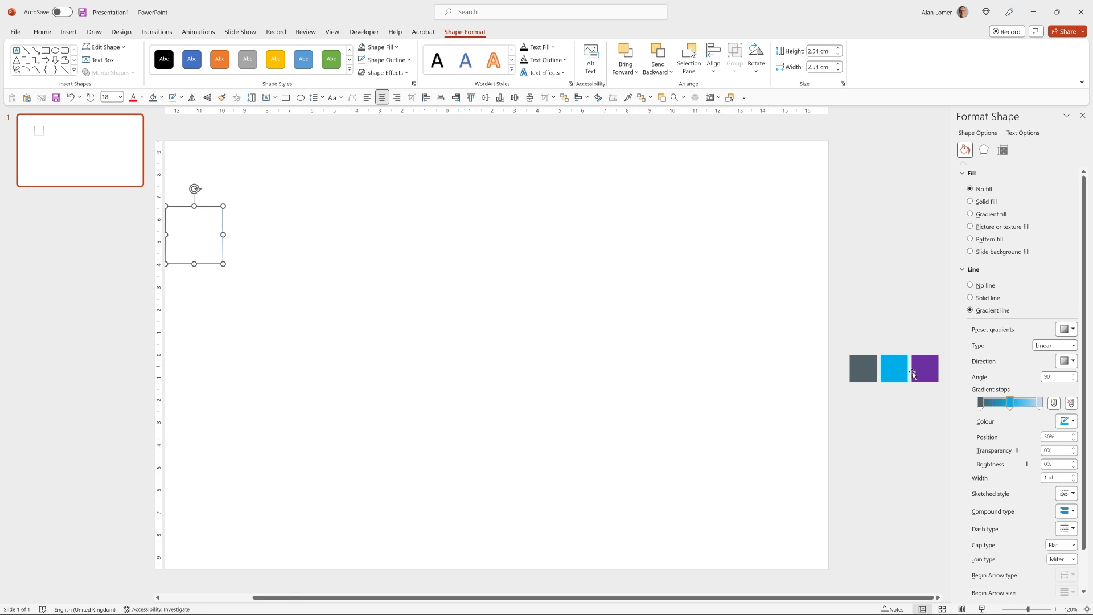
Colour the outline's last gradient stop with purple sampled from the swatch beside the slide
{"action": "left_click", "coordinate": [1039, 403]}
{"action": "left_click", "coordinate": [1066, 421]}
{"action": "left_click", "coordinate": [1042, 574]}
{"action": "left_click", "coordinate": [930, 365]}
Set the outline's gradient direction to linear down and its line width to 2 pt
{"action": "left_click", "coordinate": [1065, 361]}
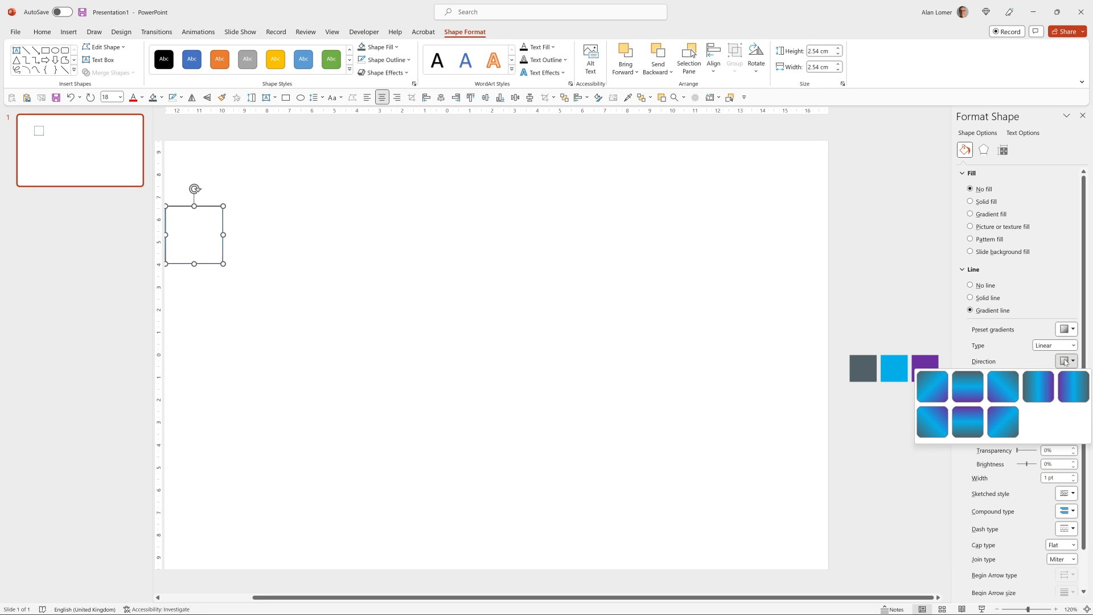
{"action": "left_click", "coordinate": [965, 394]}
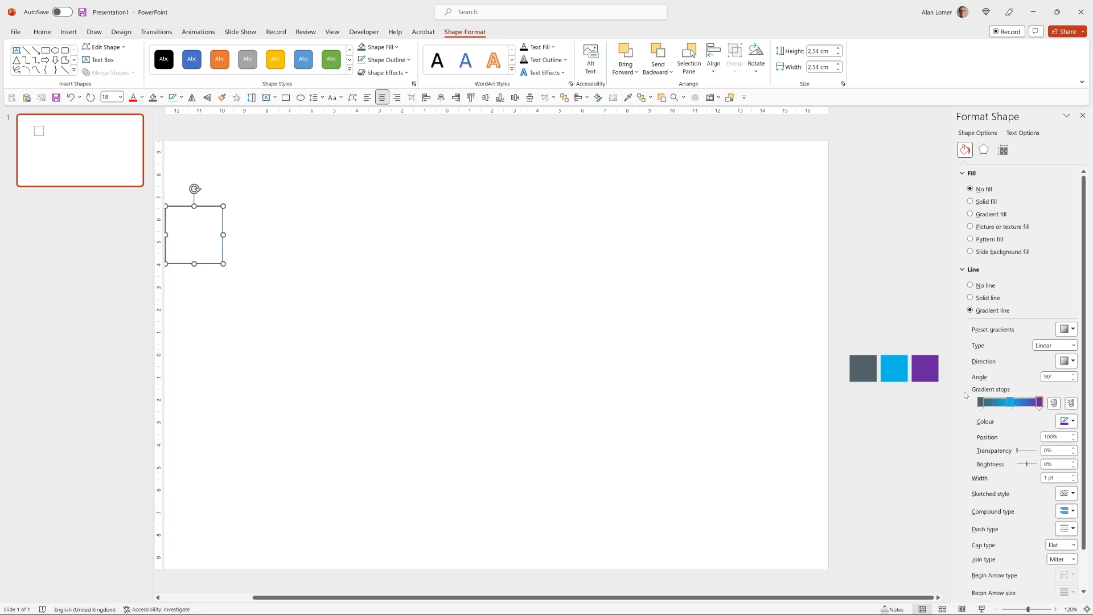
{"action": "triple_click", "coordinate": [1056, 477]}
{"action": "type", "text": "2"}
{"action": "key", "text": "Tab"}
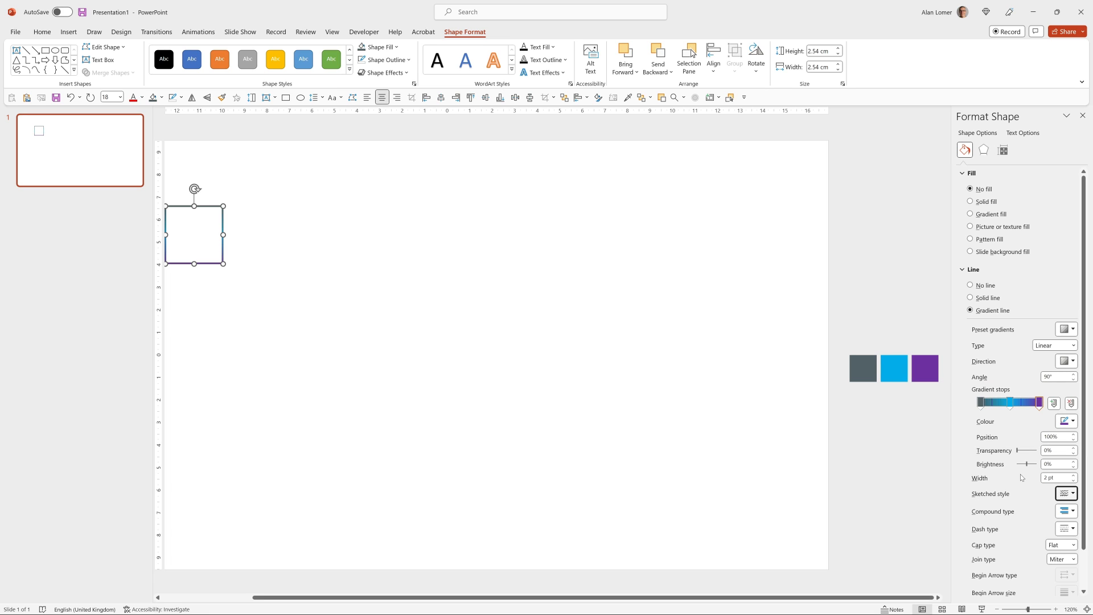
Fill the slide background with solid black
{"action": "right_click", "coordinate": [507, 224]}
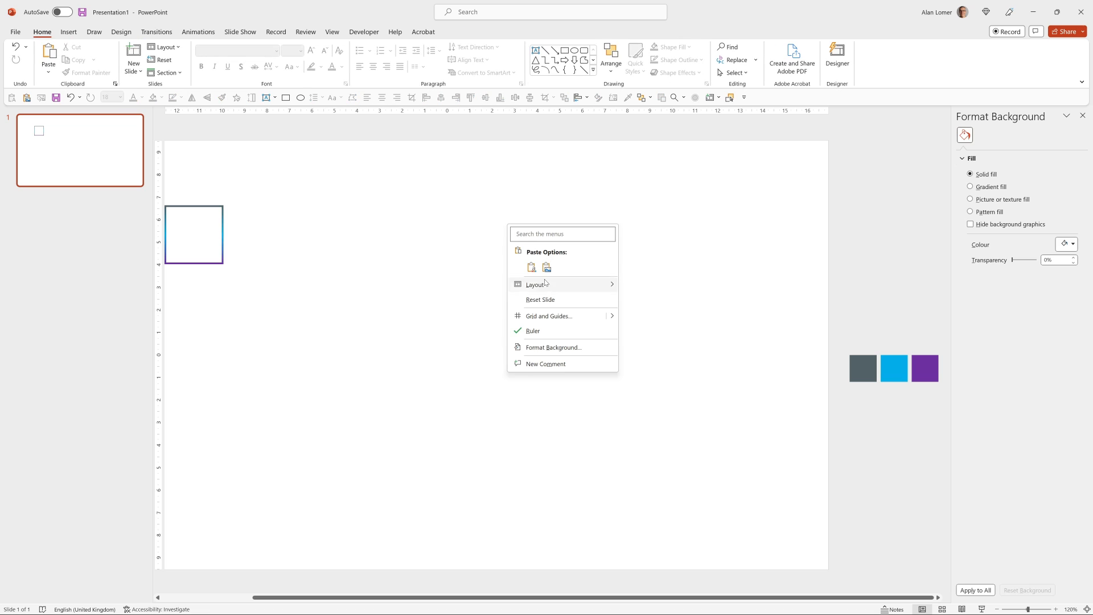
{"action": "left_click", "coordinate": [568, 349]}
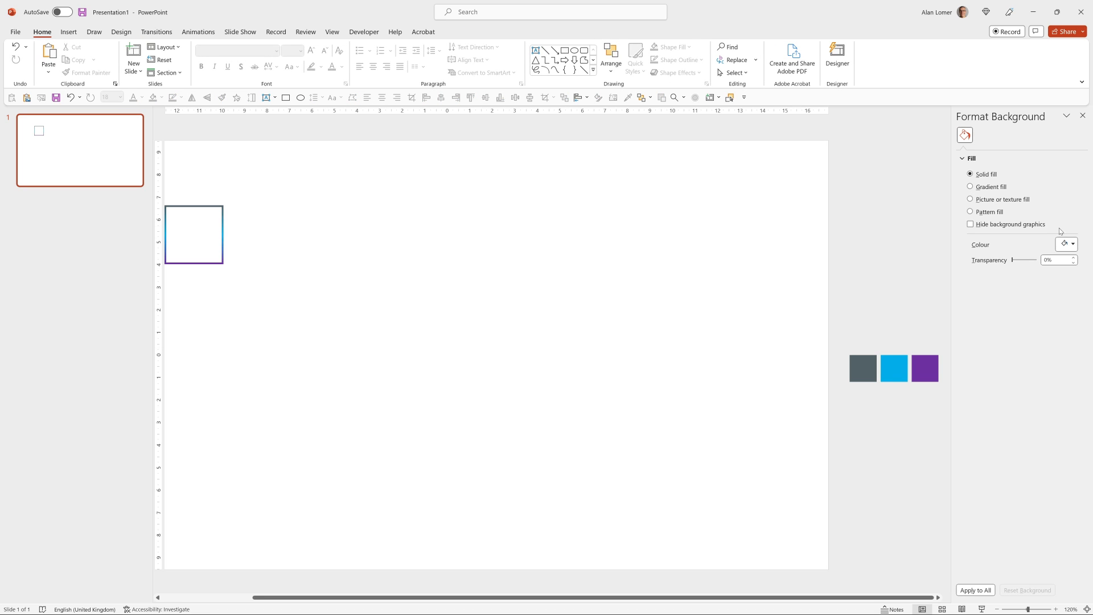
{"action": "left_click", "coordinate": [1066, 243]}
{"action": "left_click", "coordinate": [1021, 284]}
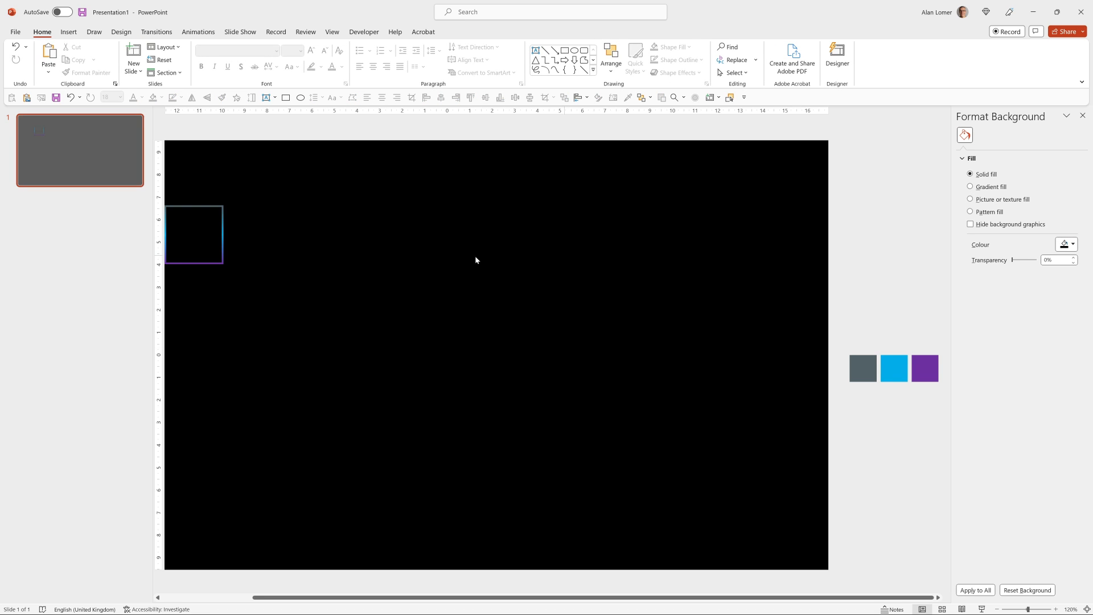
Move the square off the slide, just above the upper edge near the slide's left corner
{"action": "left_click_drag", "start_coordinate": [222, 236], "coordinate": [346, 116]}
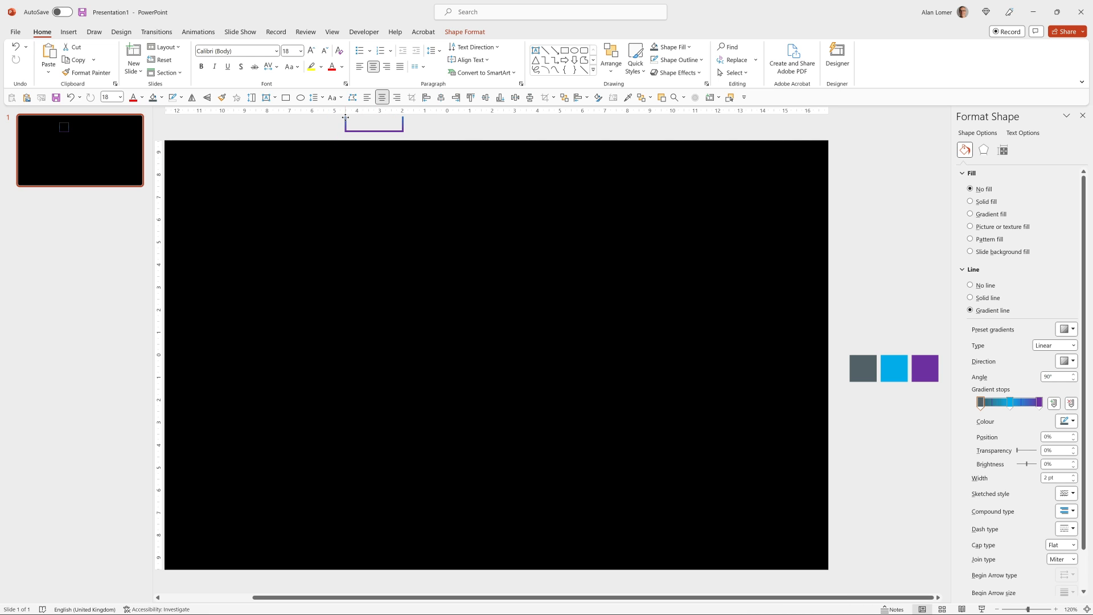
{"action": "scroll", "coordinate": [346, 117], "scroll_direction": "up", "scroll_amount": 2}
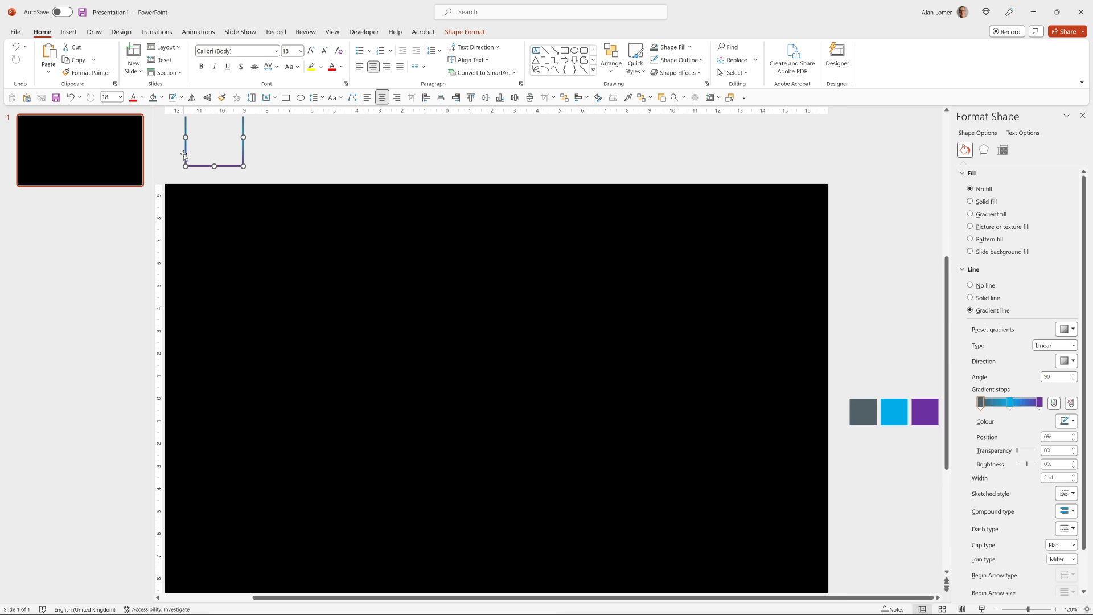
{"action": "left_click_drag", "start_coordinate": [345, 163], "coordinate": [184, 155]}
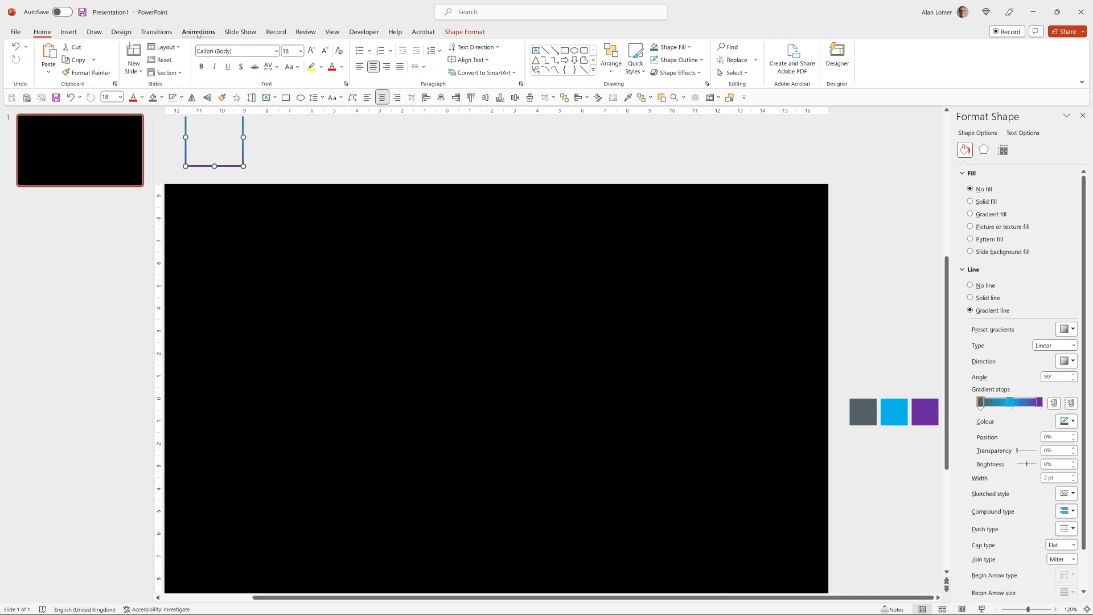
Add a Lines motion path animation to the square
{"action": "left_click", "coordinate": [198, 32]}
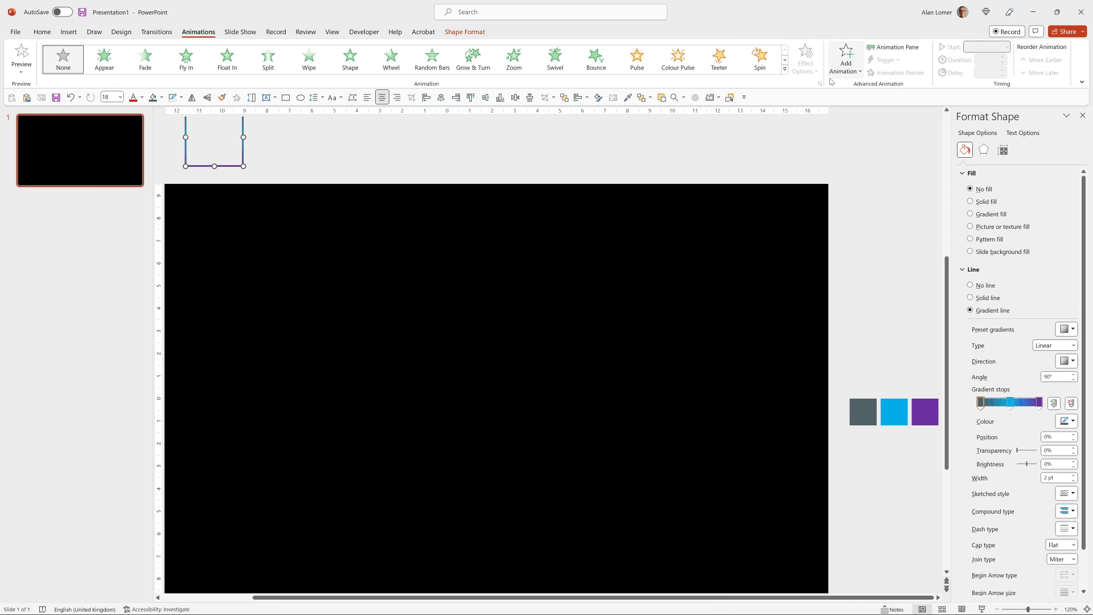
{"action": "left_click", "coordinate": [850, 66]}
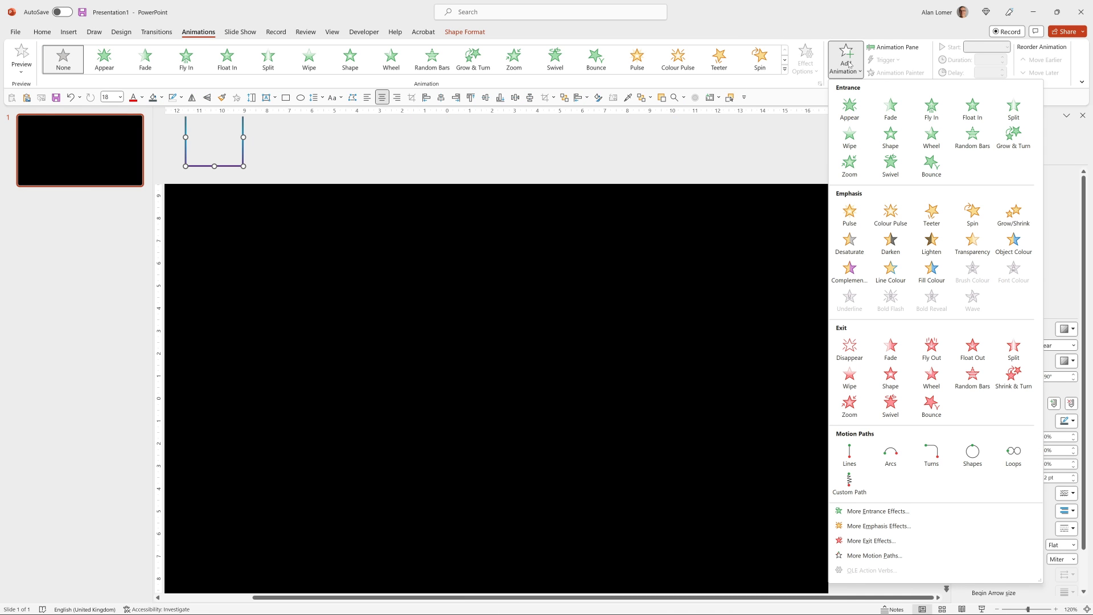
{"action": "left_click", "coordinate": [849, 456]}
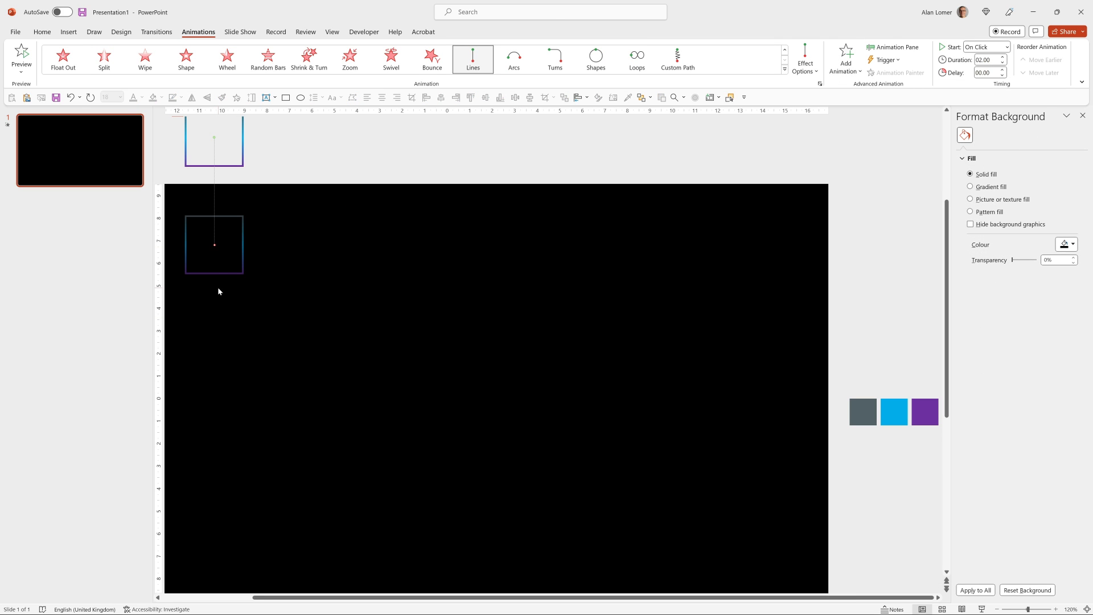
Extend the motion path straight down to the slide's lower edge and preview the animation in the slide show
{"action": "scroll", "coordinate": [218, 286], "scroll_direction": "down", "scroll_amount": 1, "text": "ctrl"}
{"action": "scroll", "coordinate": [217, 286], "scroll_direction": "down", "scroll_amount": 4, "text": "ctrl"}
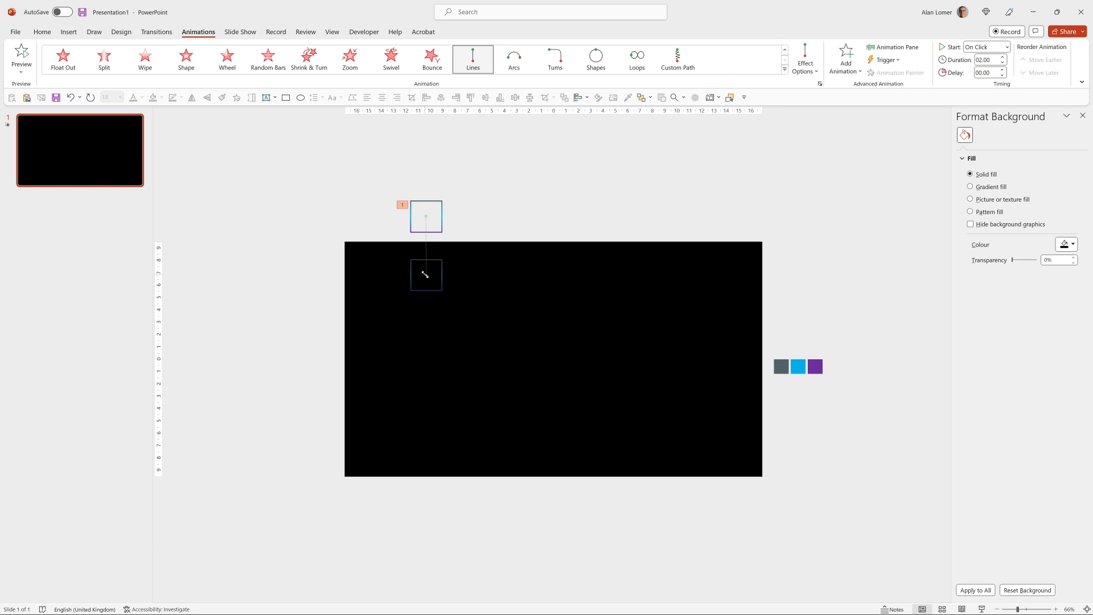
{"action": "left_click_drag", "start_coordinate": [424, 275], "coordinate": [447, 459]}
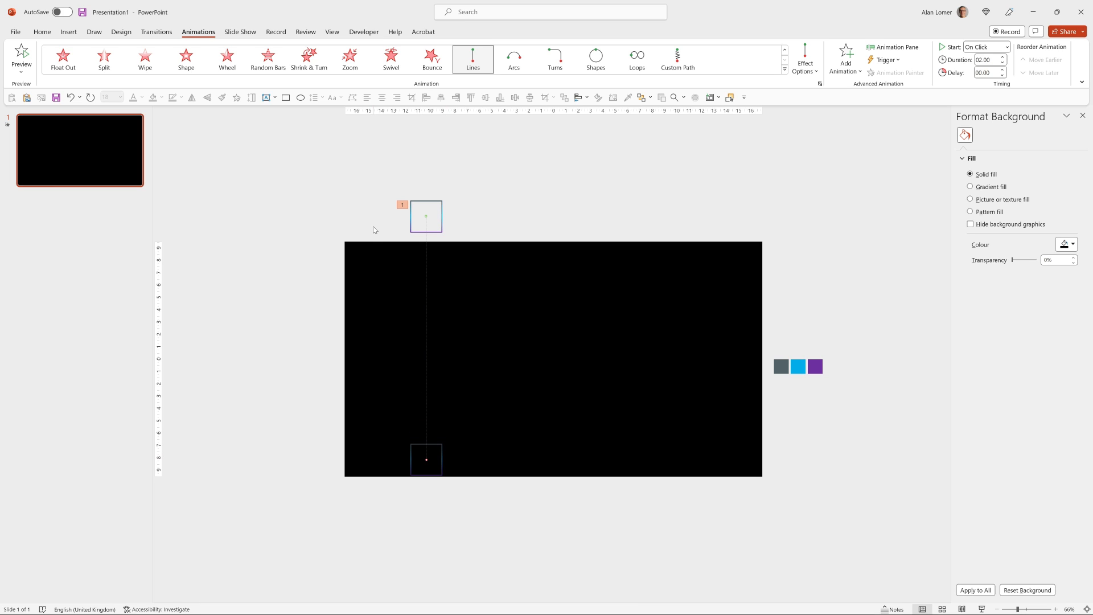
{"action": "key", "text": "F5"}
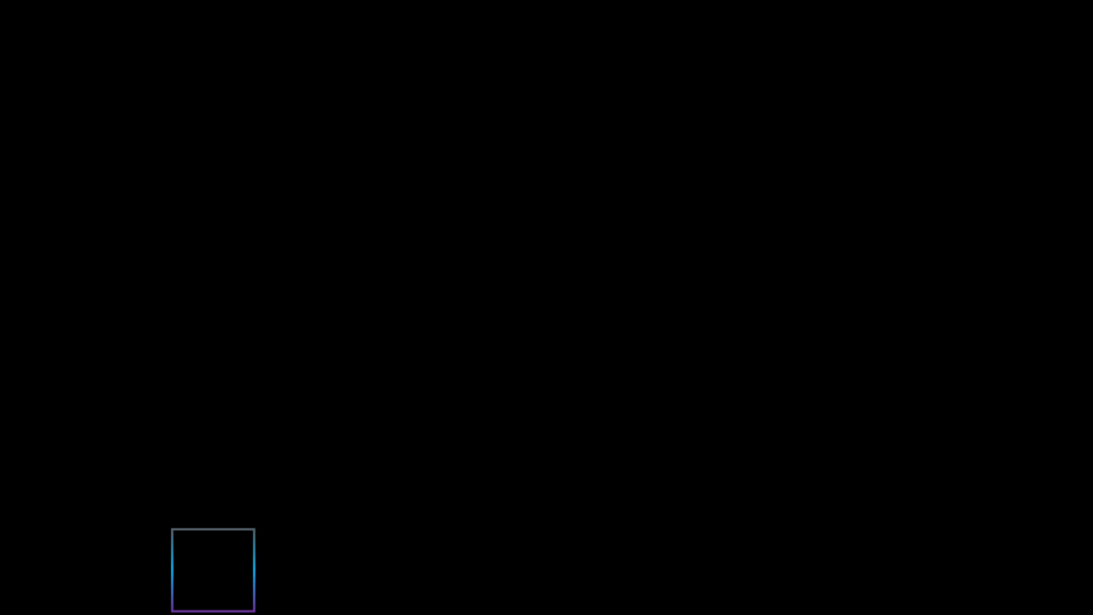
{"action": "key", "text": "Escape"}
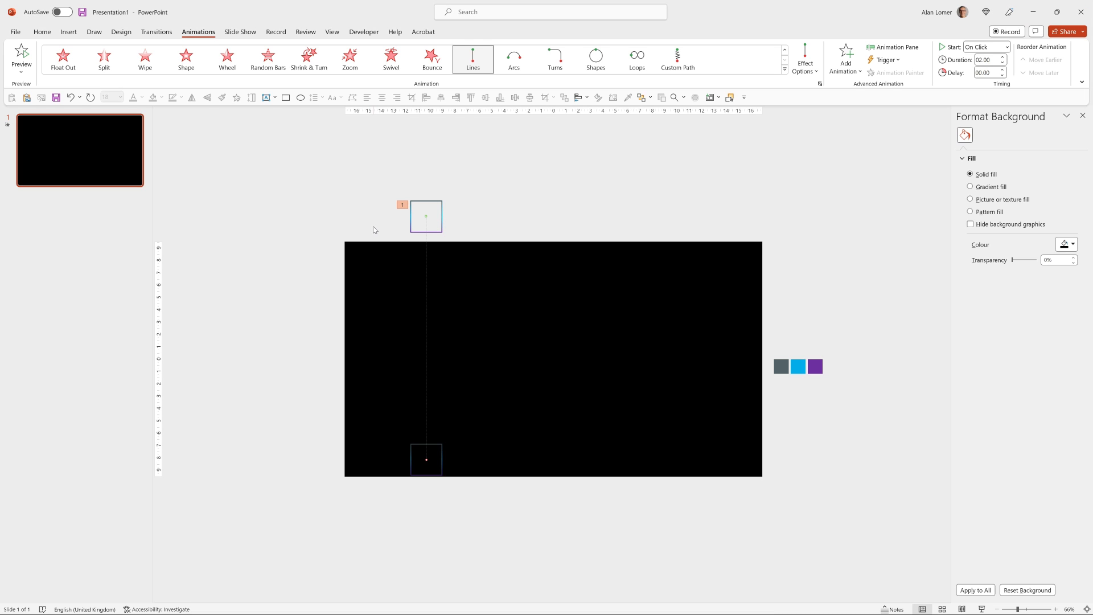
In the square's motion path effect options, enable auto-reverse and set the smooth start to 2 sec
{"action": "left_click", "coordinate": [441, 224]}
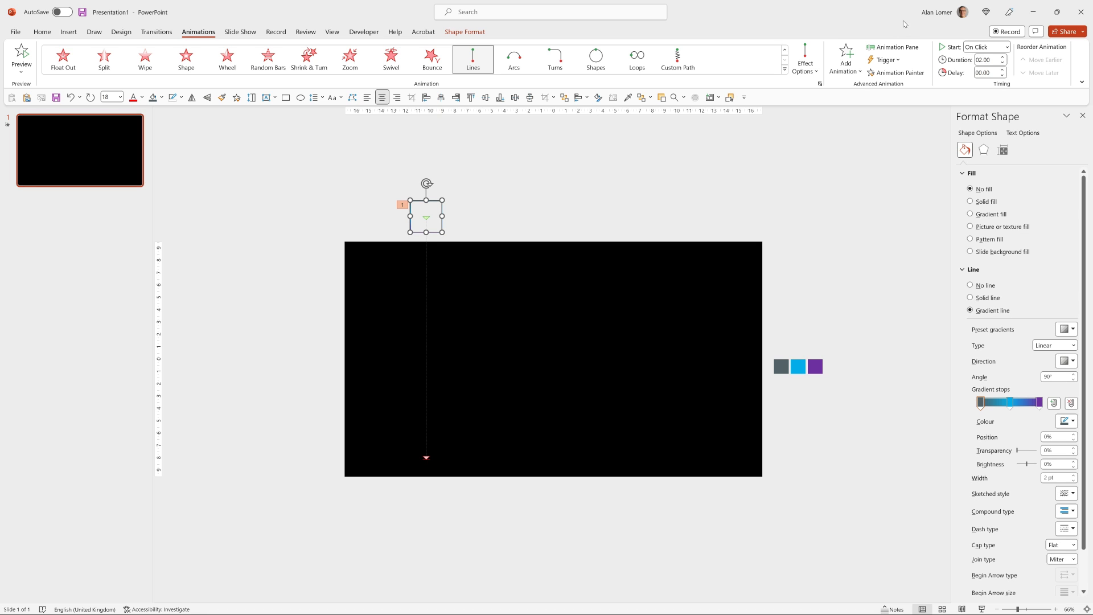
{"action": "left_click", "coordinate": [893, 48]}
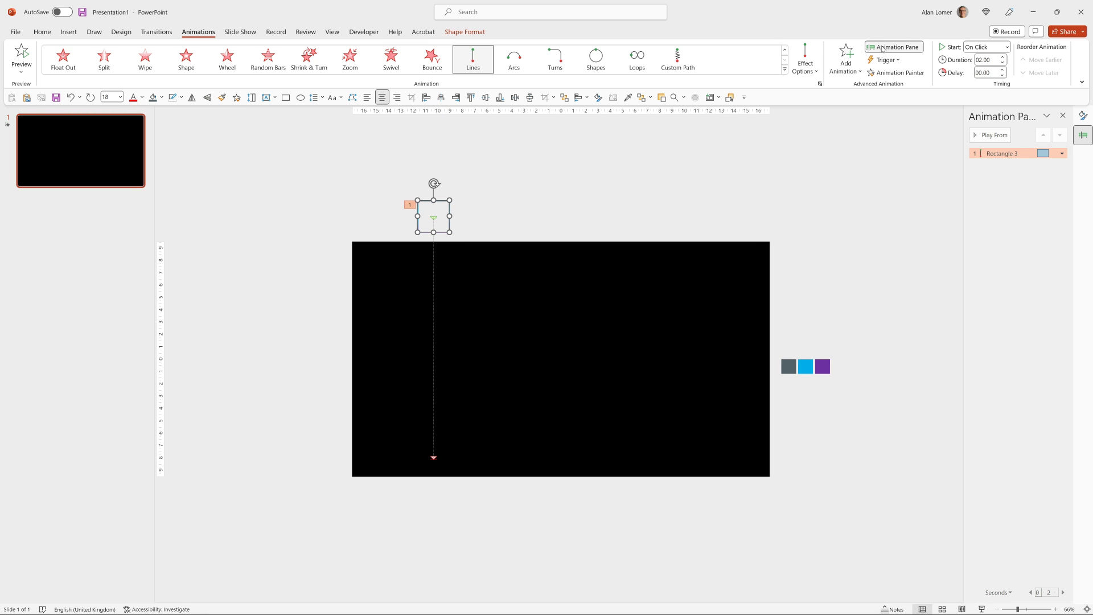
{"action": "double_click", "coordinate": [1002, 154]}
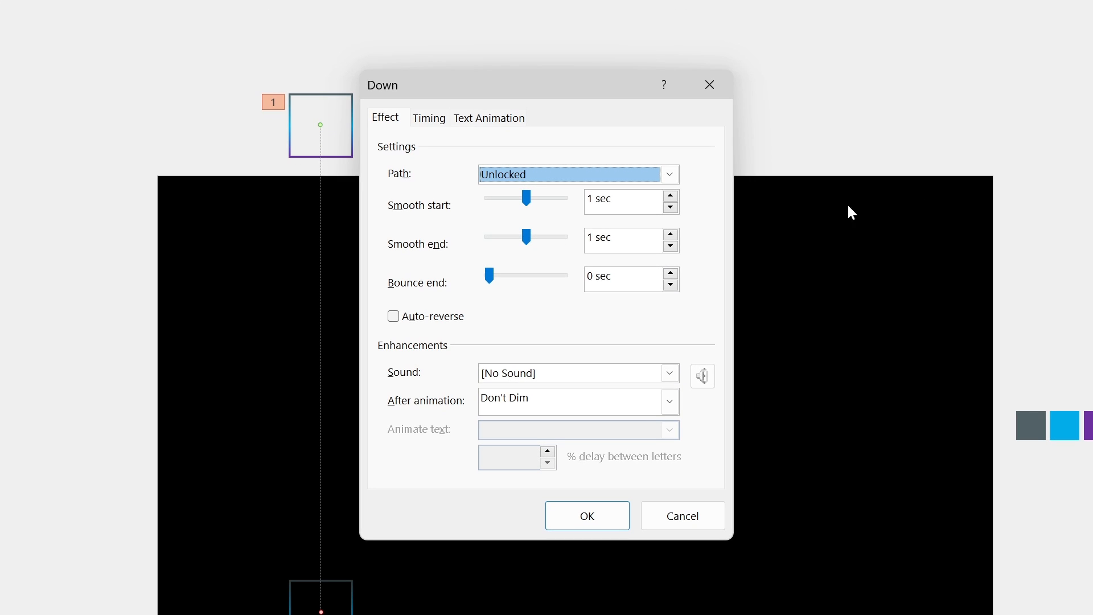
{"action": "left_click", "coordinate": [395, 318]}
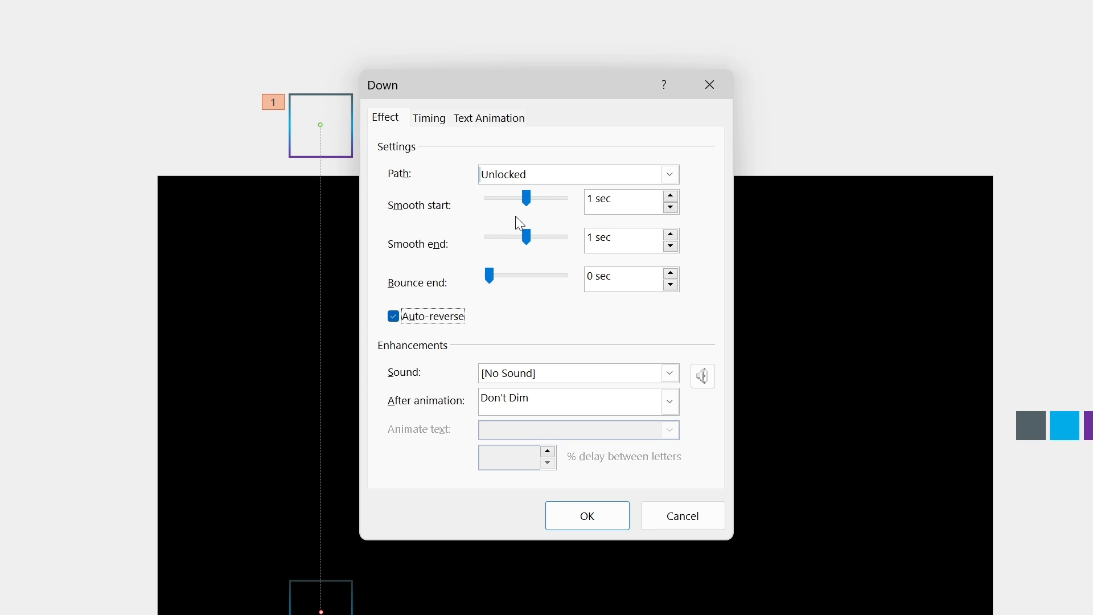
{"action": "left_click", "coordinate": [527, 200]}
{"action": "left_click_drag", "start_coordinate": [522, 199], "coordinate": [581, 221]}
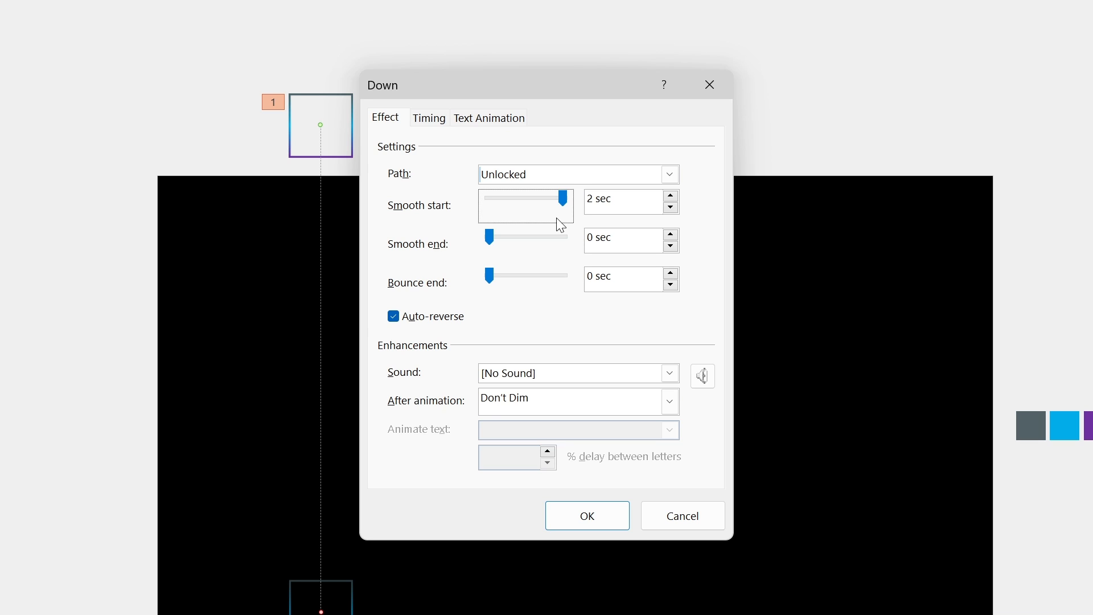
Set the motion path's timing to repeat Until End of Slide and start With Previous
{"action": "left_click", "coordinate": [429, 118]}
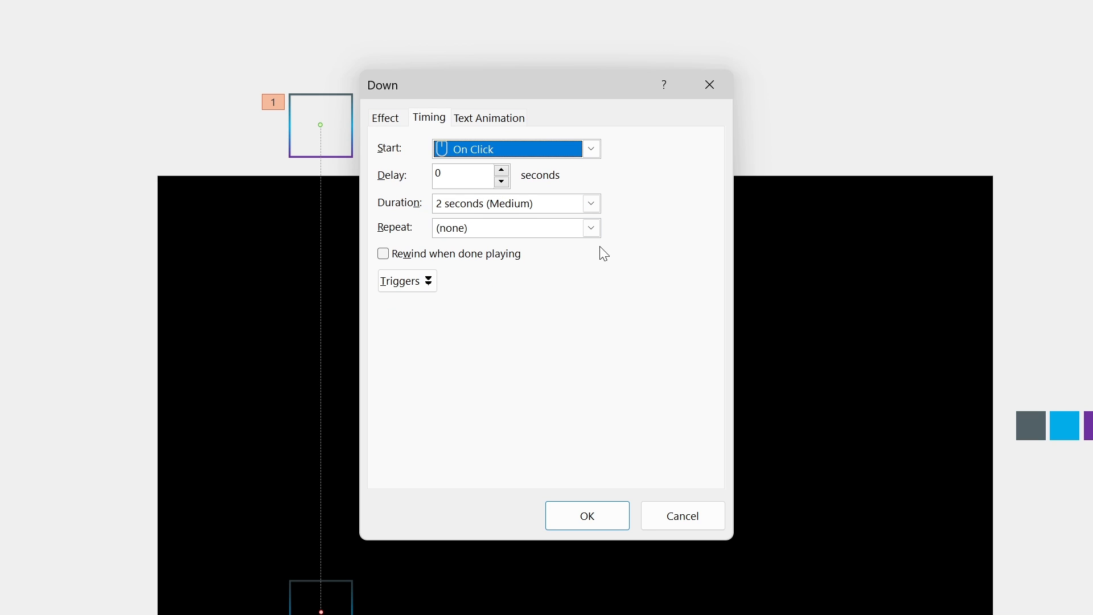
{"action": "left_click", "coordinate": [592, 228]}
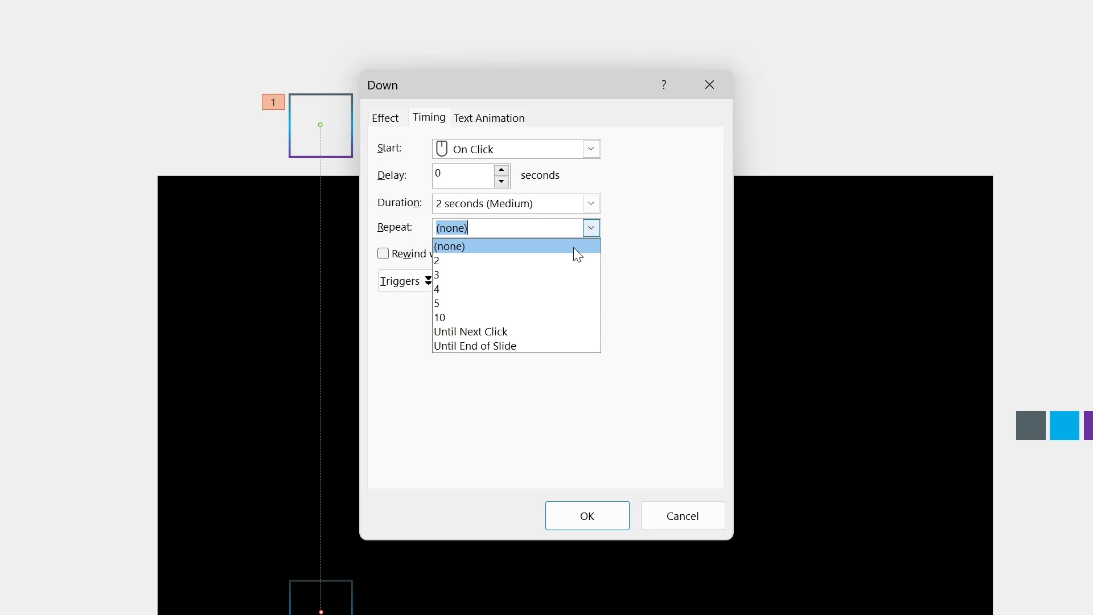
{"action": "left_click", "coordinate": [526, 344]}
{"action": "left_click", "coordinate": [591, 148]}
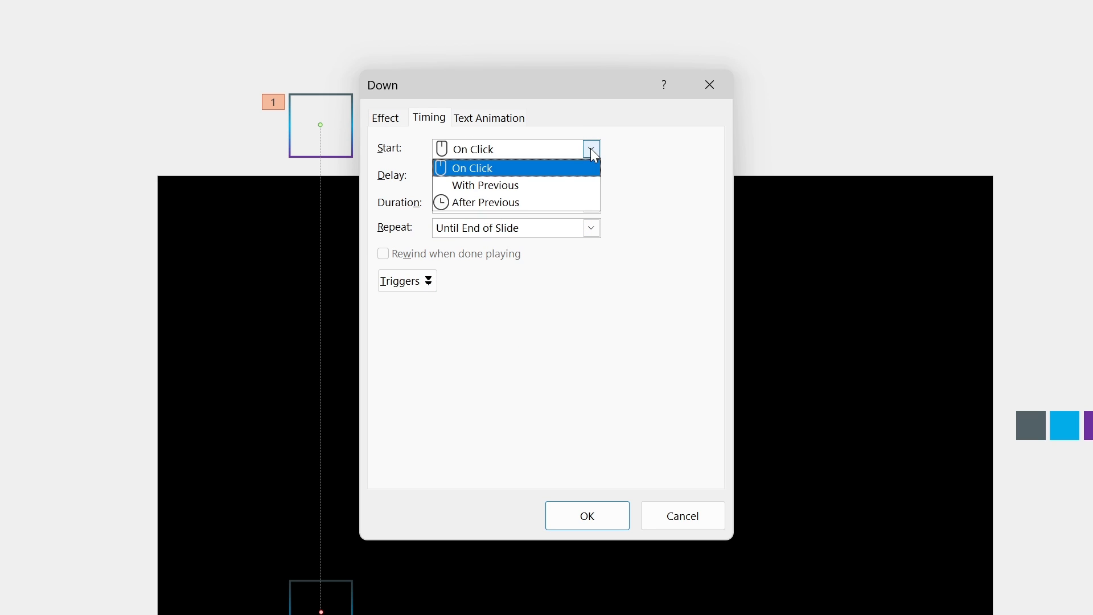
{"action": "left_click", "coordinate": [535, 183]}
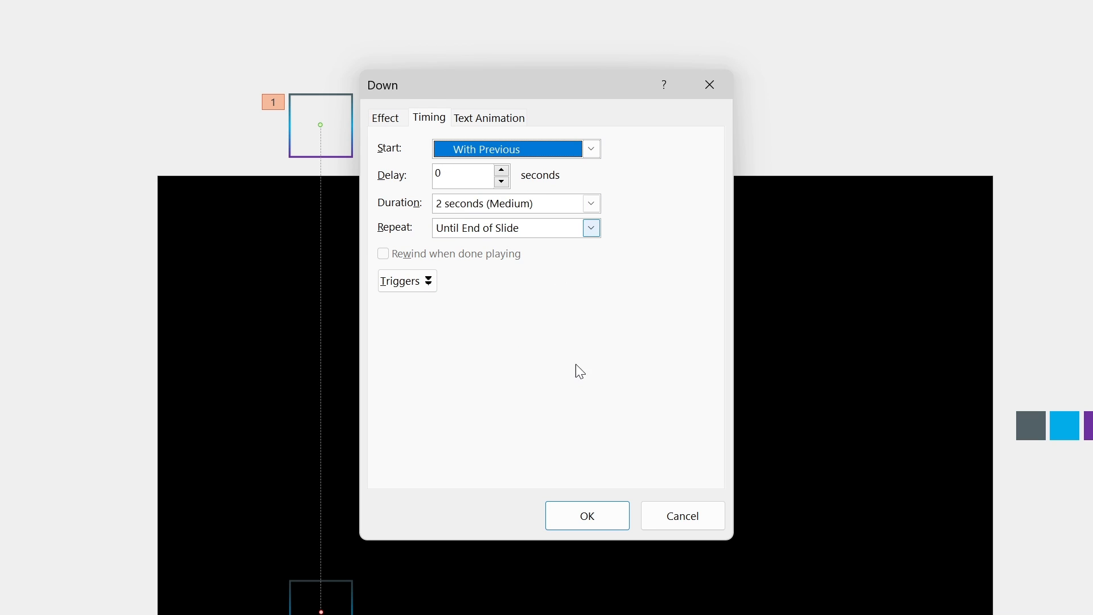
Apply the motion path's timing settings and add a Spin emphasis animation to the square
{"action": "left_click", "coordinate": [579, 515]}
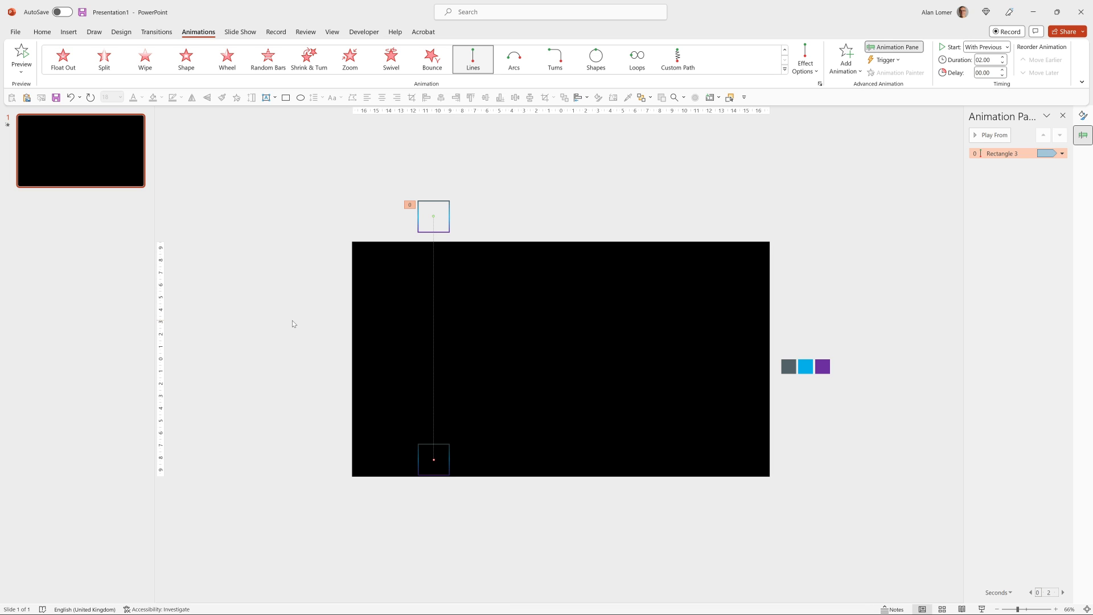
{"action": "left_click", "coordinate": [449, 224]}
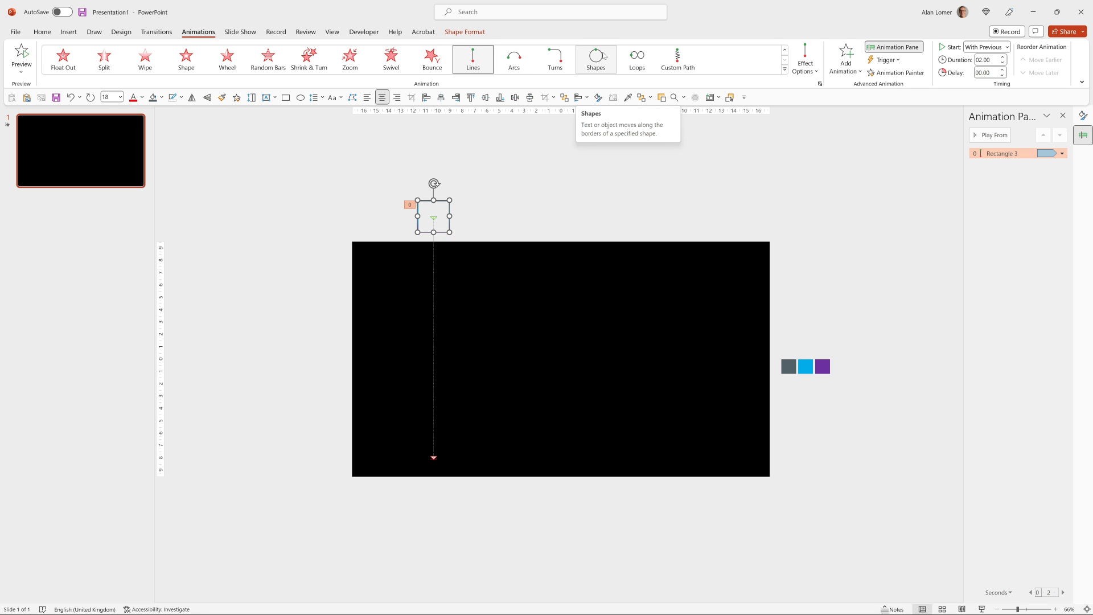
{"action": "left_click", "coordinate": [850, 67]}
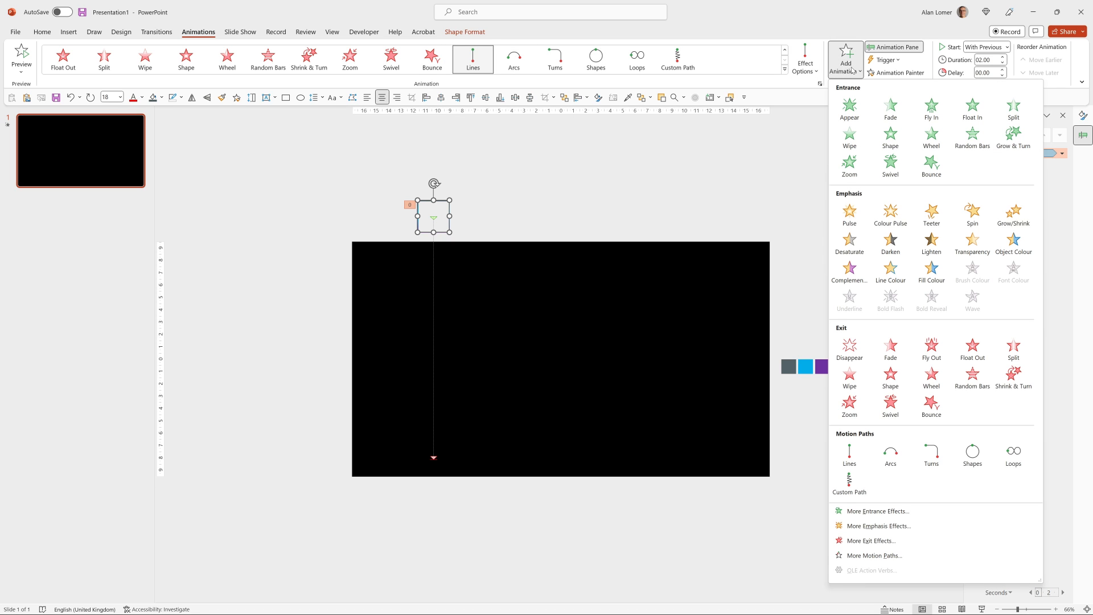
{"action": "left_click", "coordinate": [973, 219]}
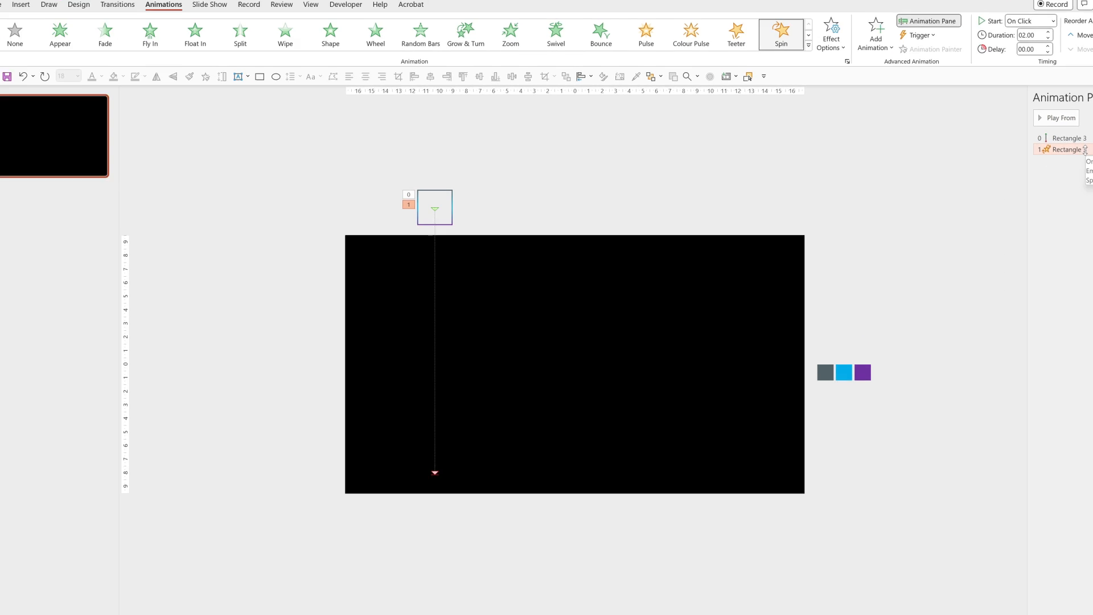
In the Spin effect options, set the amount to Two Spins clockwise, the smooth start to 2 sec, and enable auto-reverse
{"action": "double_click", "coordinate": [1034, 164]}
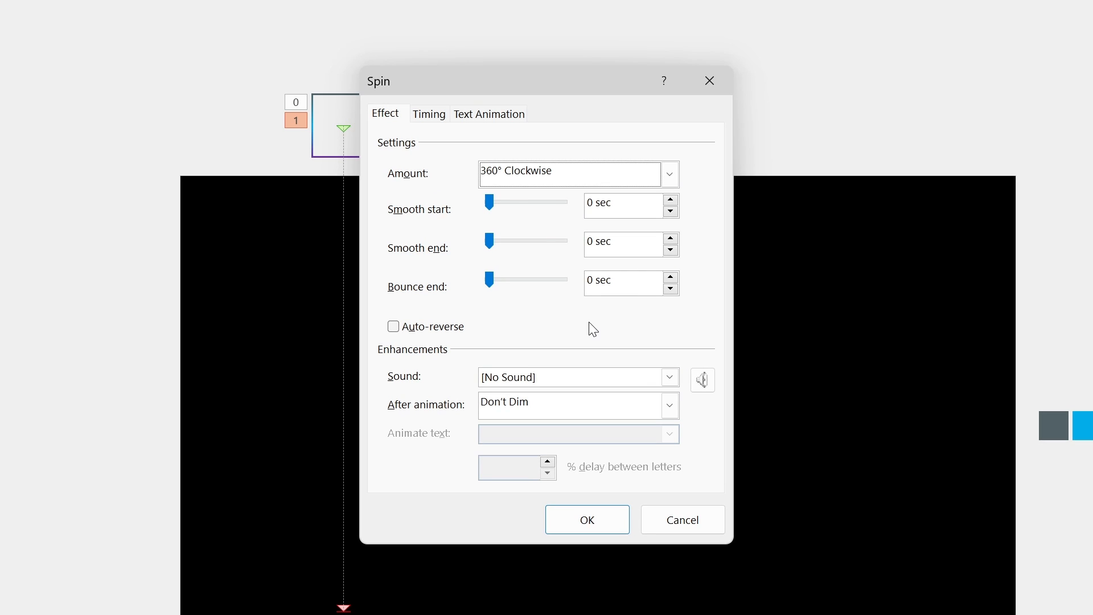
{"action": "left_click", "coordinate": [525, 174]}
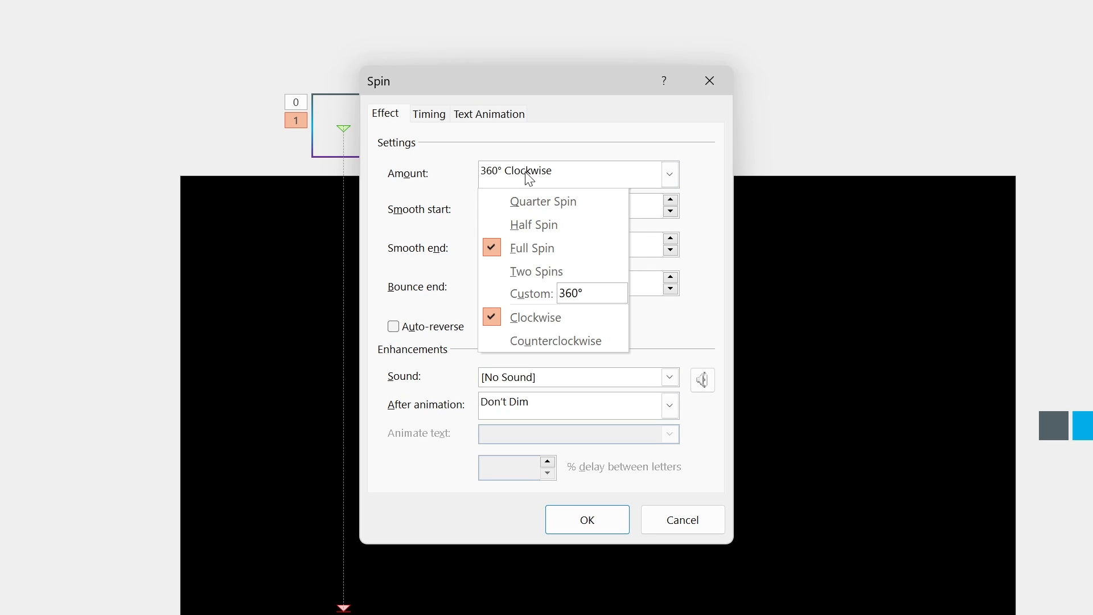
{"action": "left_click", "coordinate": [523, 270]}
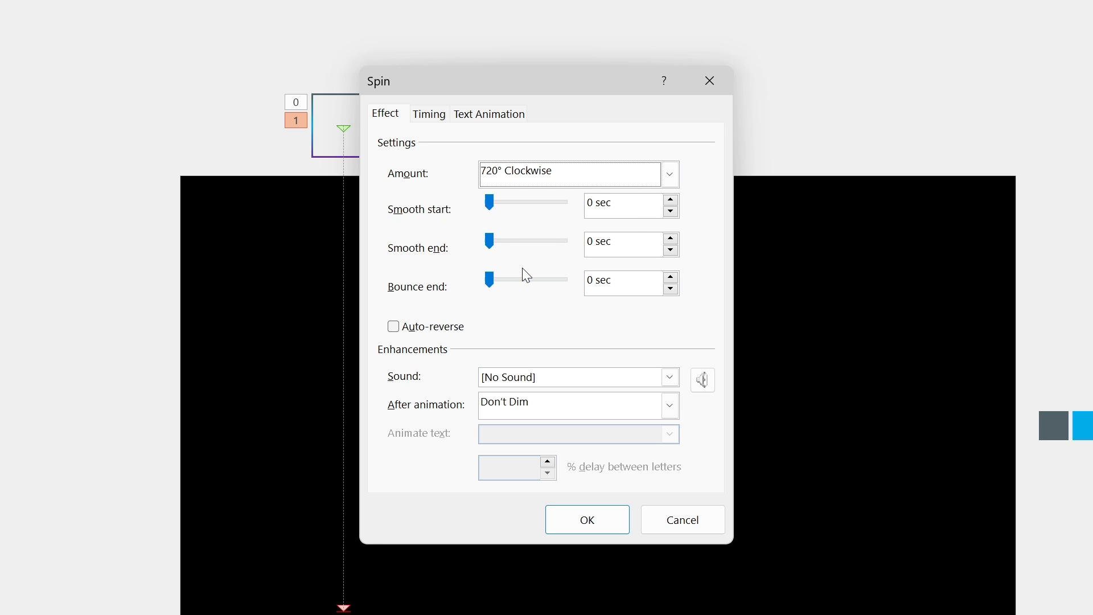
{"action": "left_click_drag", "start_coordinate": [489, 207], "coordinate": [585, 215]}
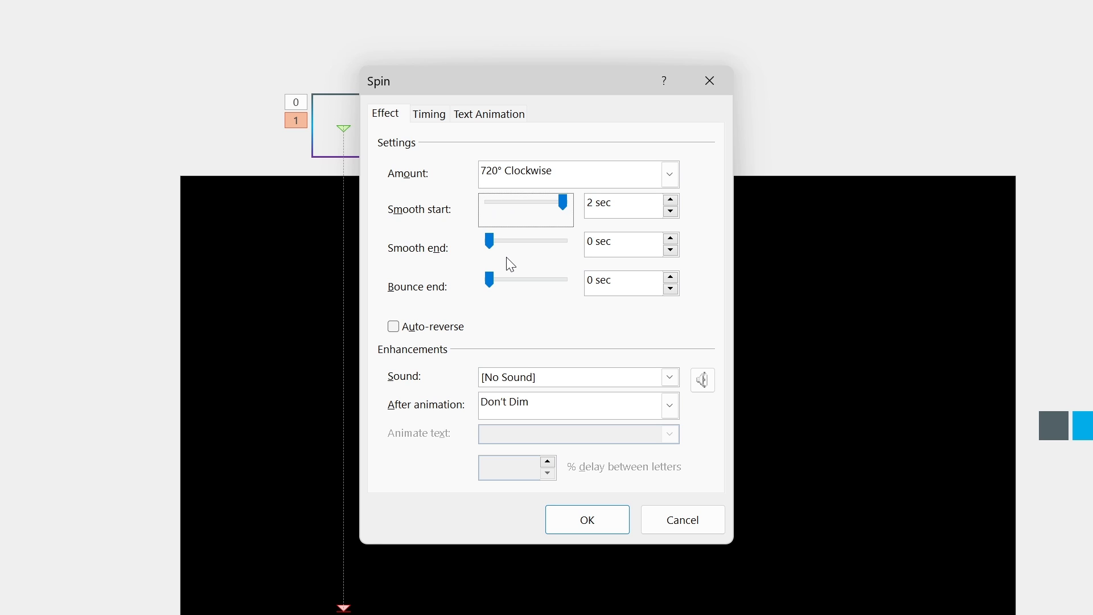
{"action": "left_click", "coordinate": [408, 329]}
Set the Spin timing to start With Previous and repeat Until End of Slide, and preview it in the slide show
{"action": "left_click", "coordinate": [440, 116]}
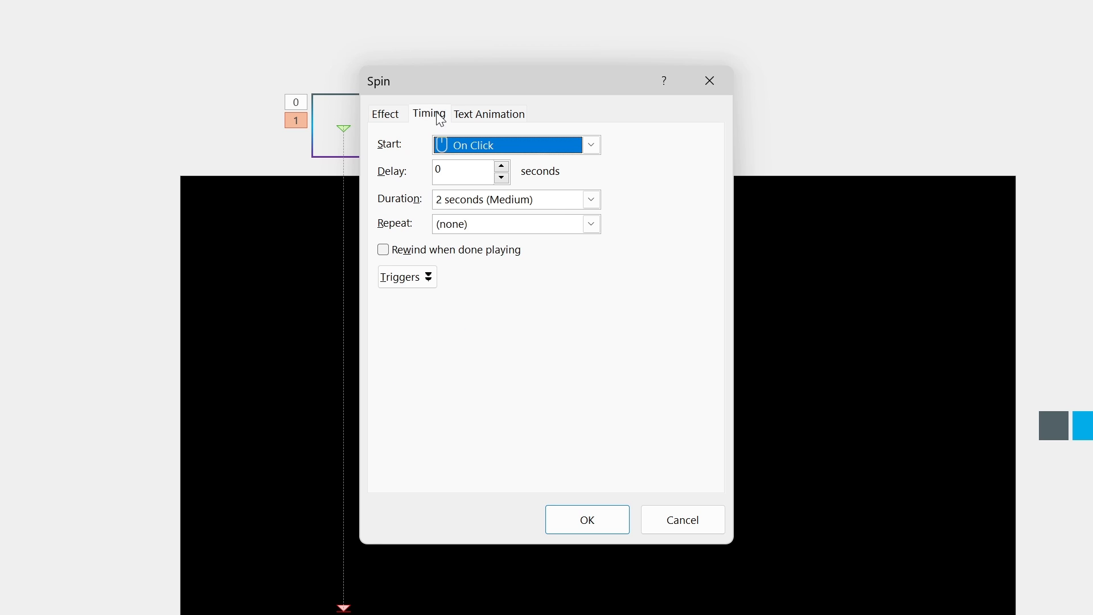
{"action": "left_click", "coordinate": [591, 146]}
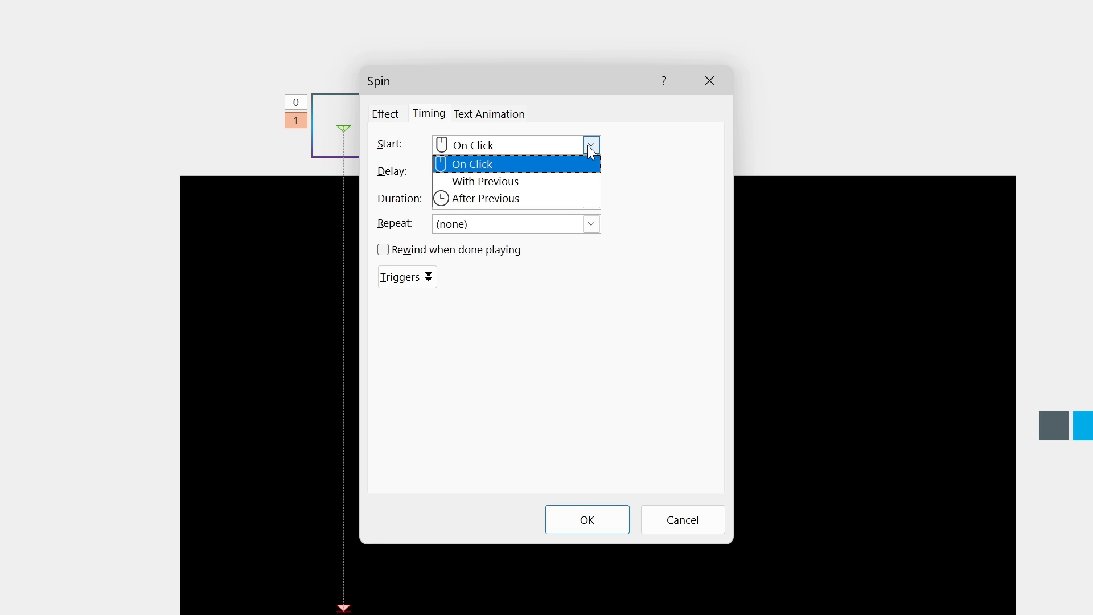
{"action": "left_click", "coordinate": [576, 182]}
{"action": "left_click", "coordinate": [592, 226]}
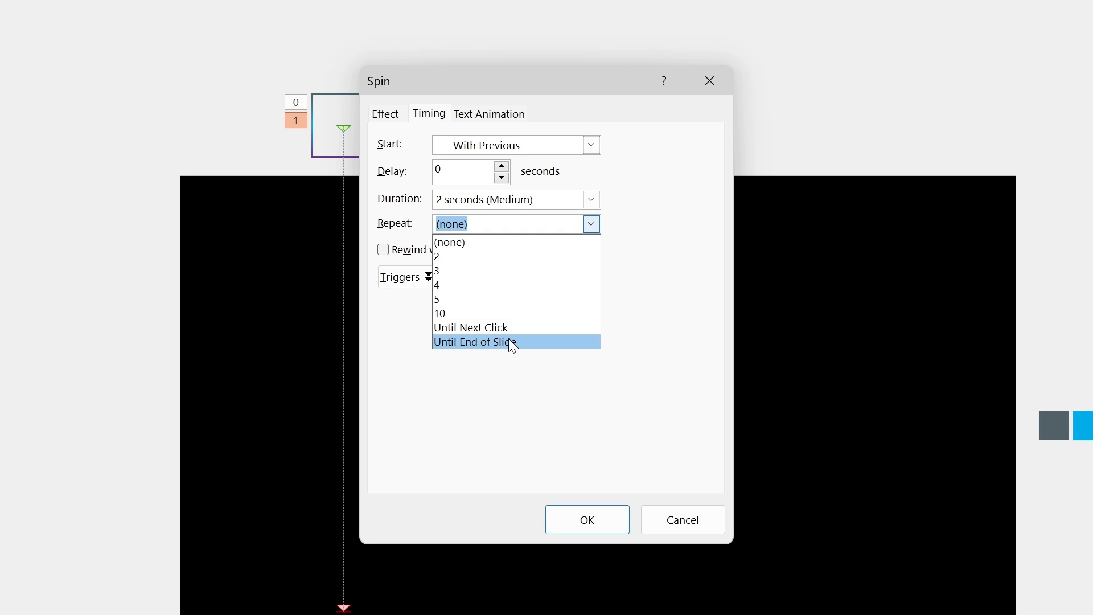
{"action": "left_click", "coordinate": [508, 338]}
{"action": "left_click", "coordinate": [579, 523]}
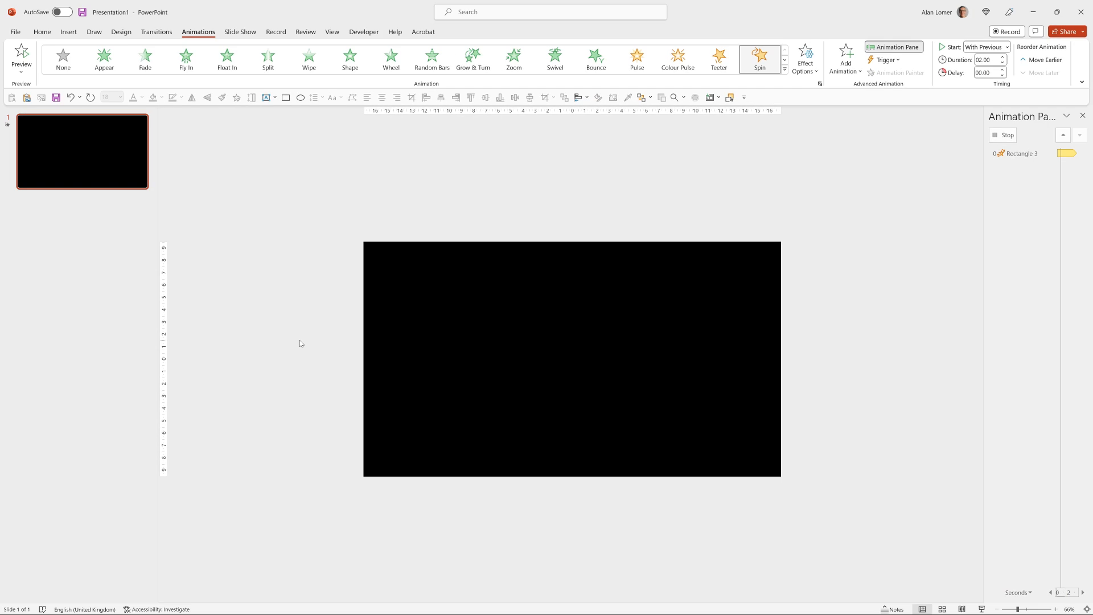
{"action": "key", "text": "F5"}
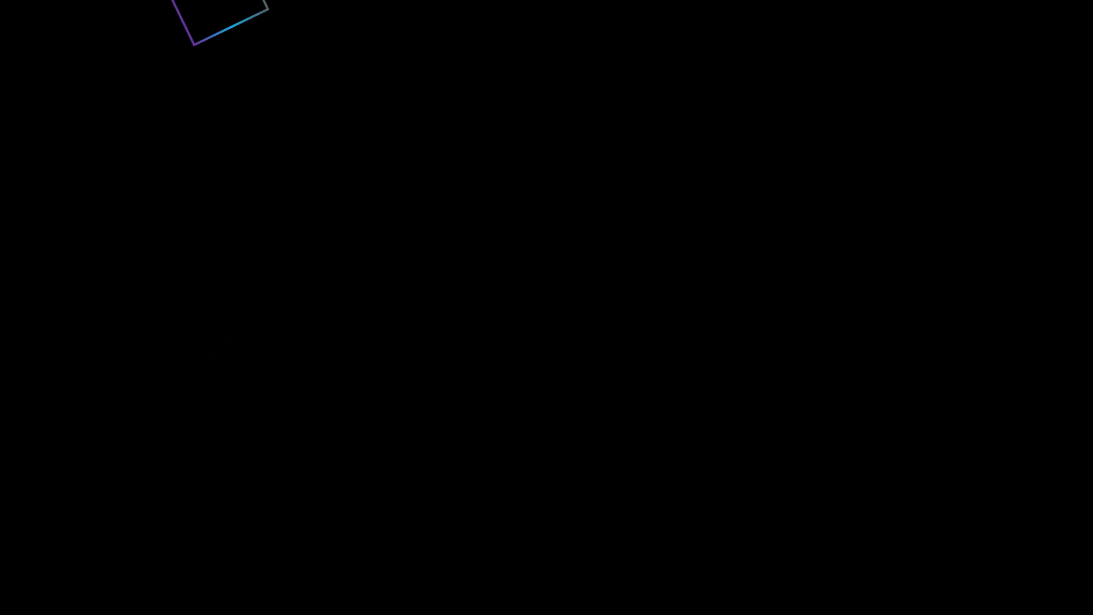
{"action": "key", "text": "Escape"}
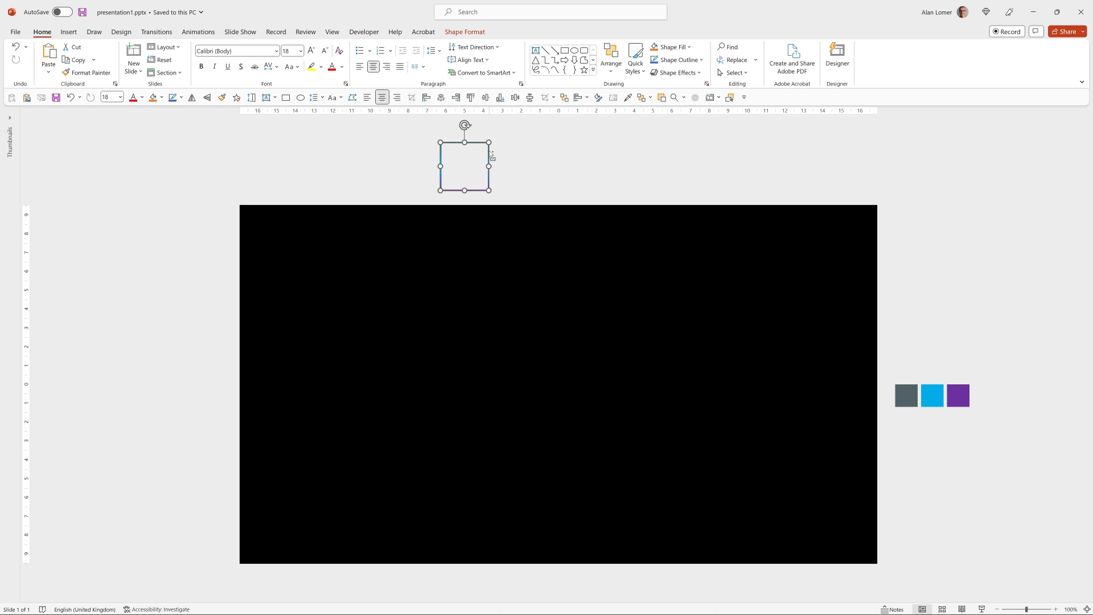
Duplicate the animated square, place the copy above the slide's upper-left corner, and change its shape to a cross
{"action": "key", "text": "ctrl+d"}
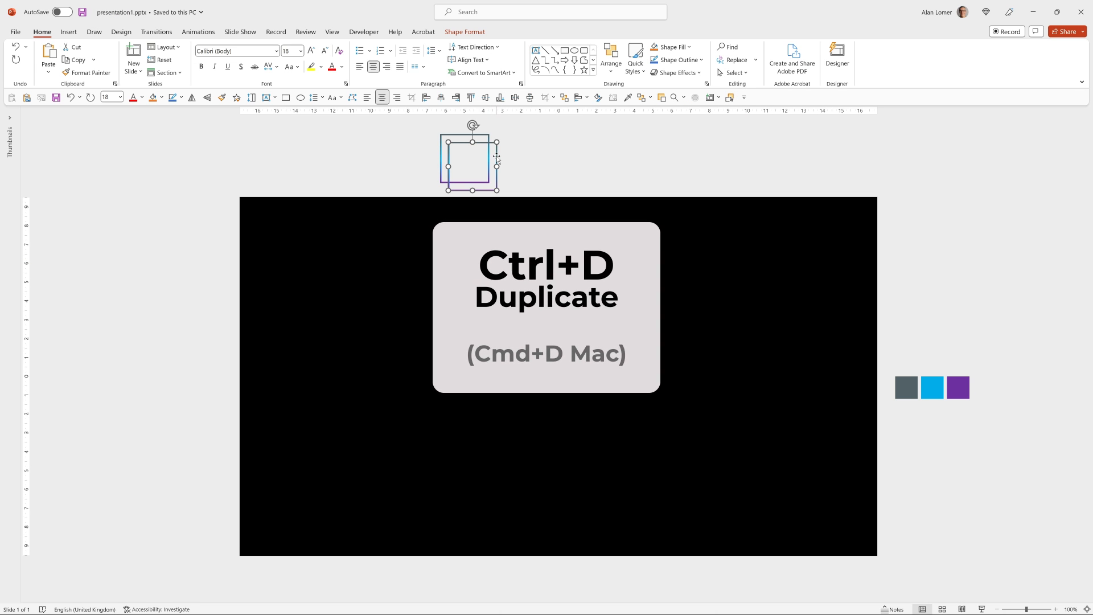
{"action": "scroll", "coordinate": [402, 154], "scroll_direction": "down", "scroll_amount": 1}
{"action": "left_click_drag", "start_coordinate": [491, 156], "coordinate": [317, 133]}
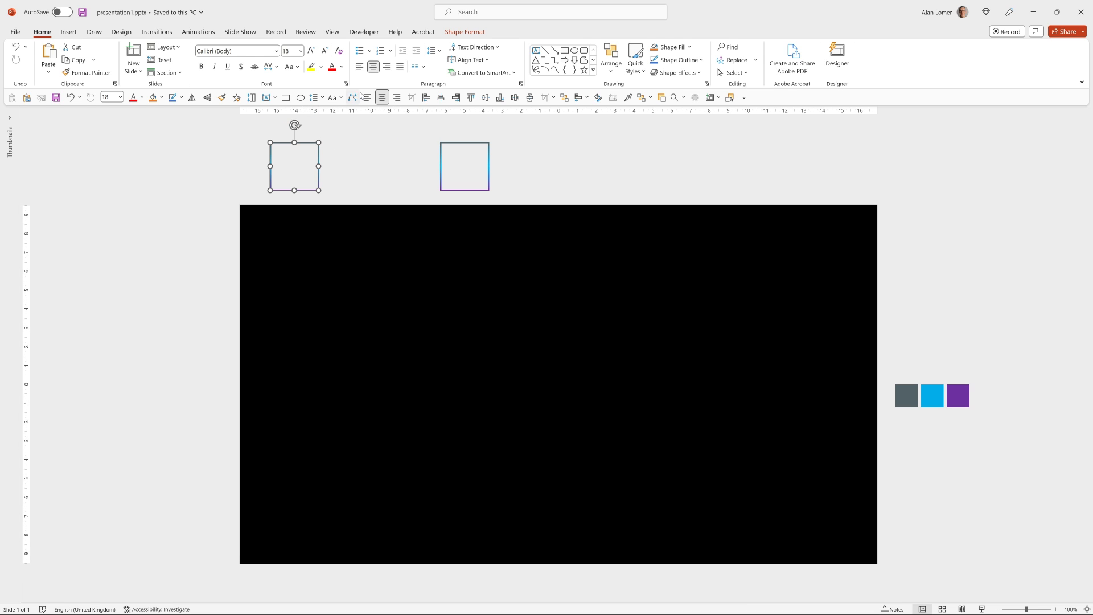
{"action": "left_click", "coordinate": [460, 31]}
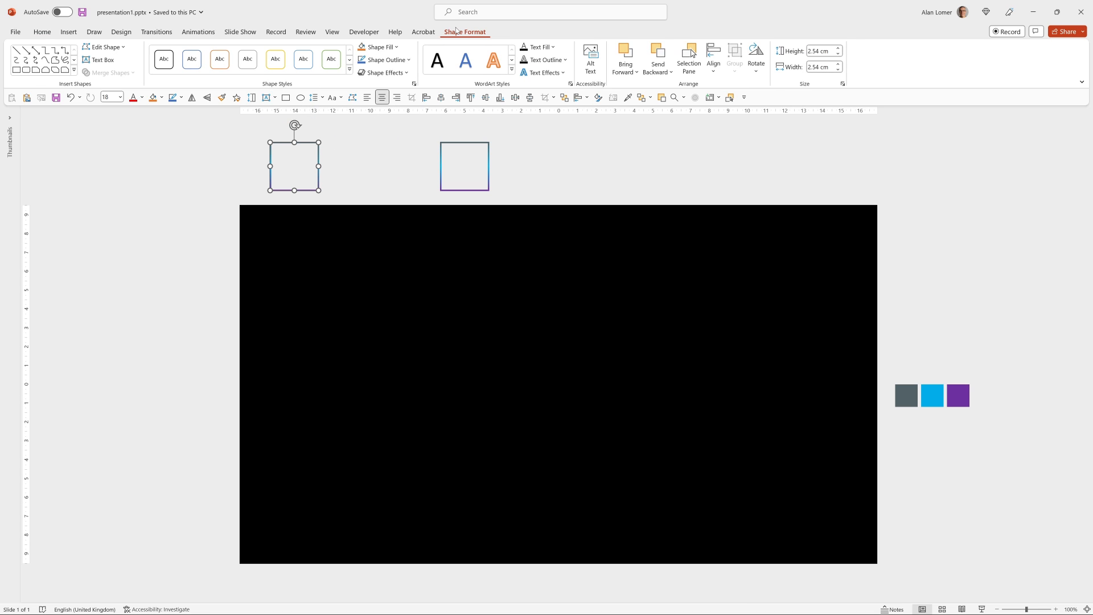
{"action": "left_click", "coordinate": [119, 48]}
{"action": "mouse_move", "coordinate": [115, 69]}
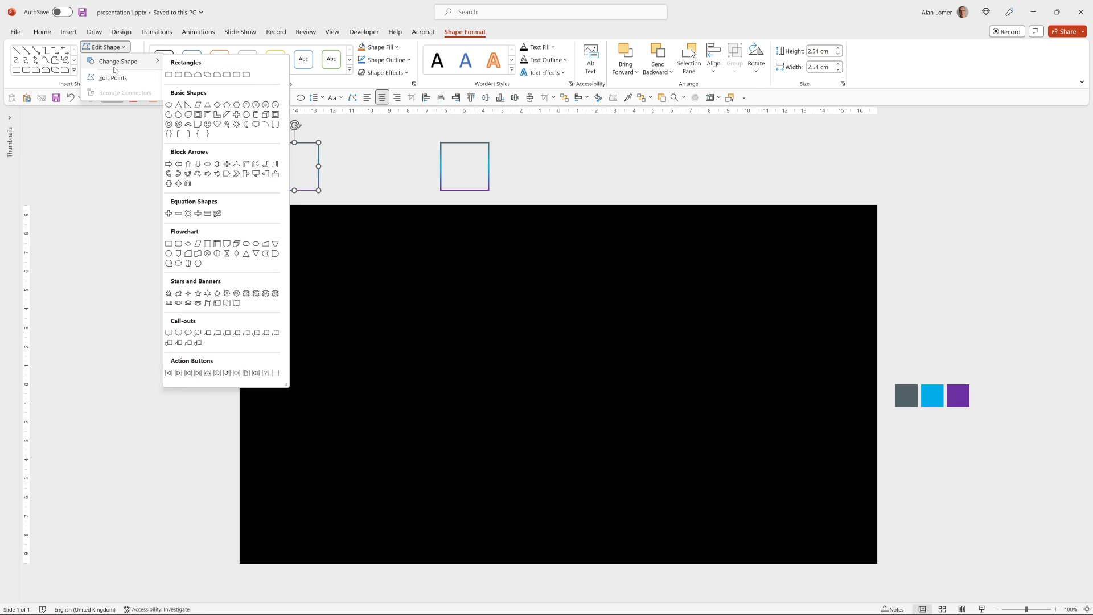
{"action": "left_click", "coordinate": [236, 115]}
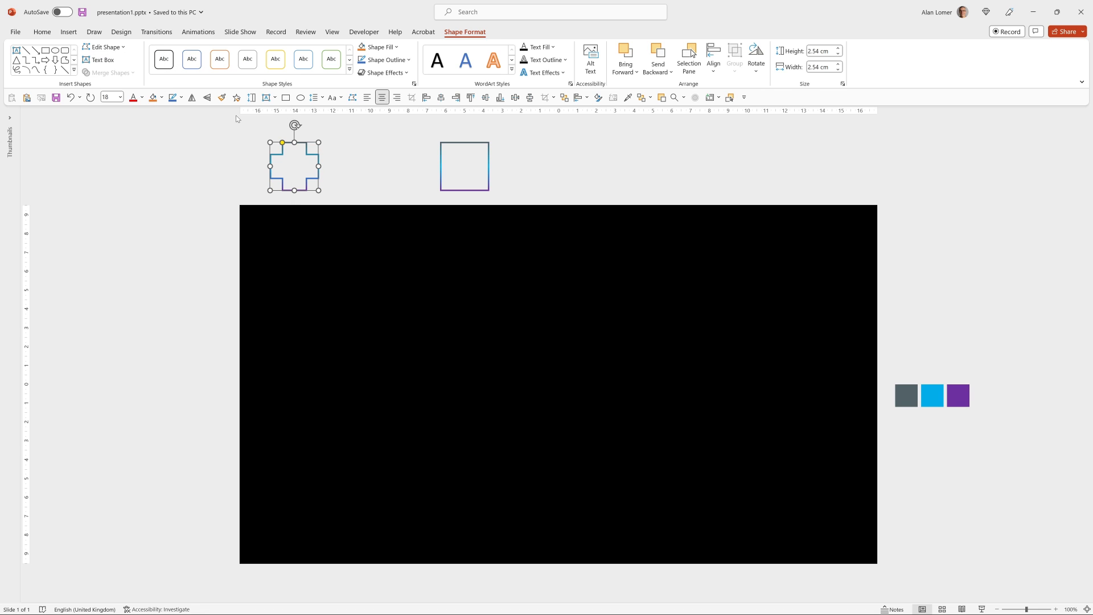
Duplicate the cross, place the copy between the cross and the square, and change its shape to a five-point star
{"action": "key", "text": "ctrl+d"}
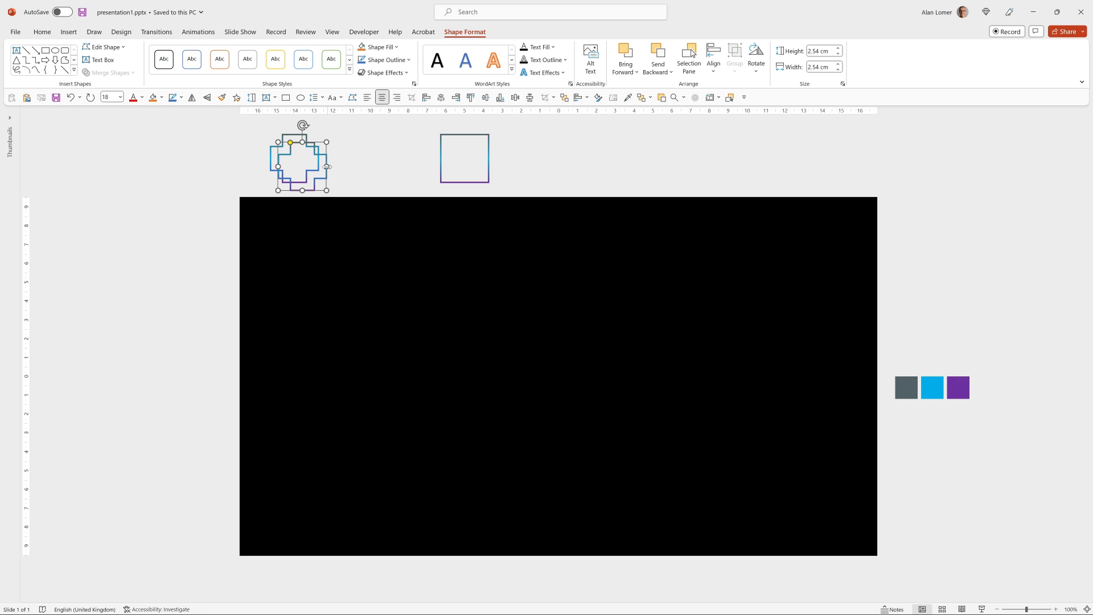
{"action": "left_click_drag", "start_coordinate": [325, 154], "coordinate": [392, 149]}
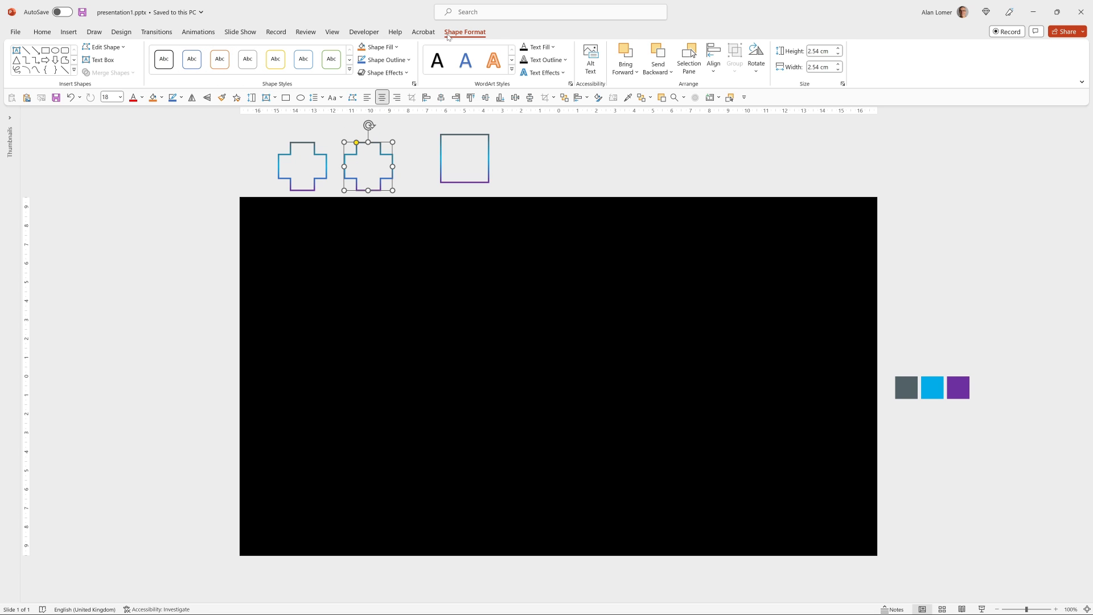
{"action": "left_click", "coordinate": [104, 47]}
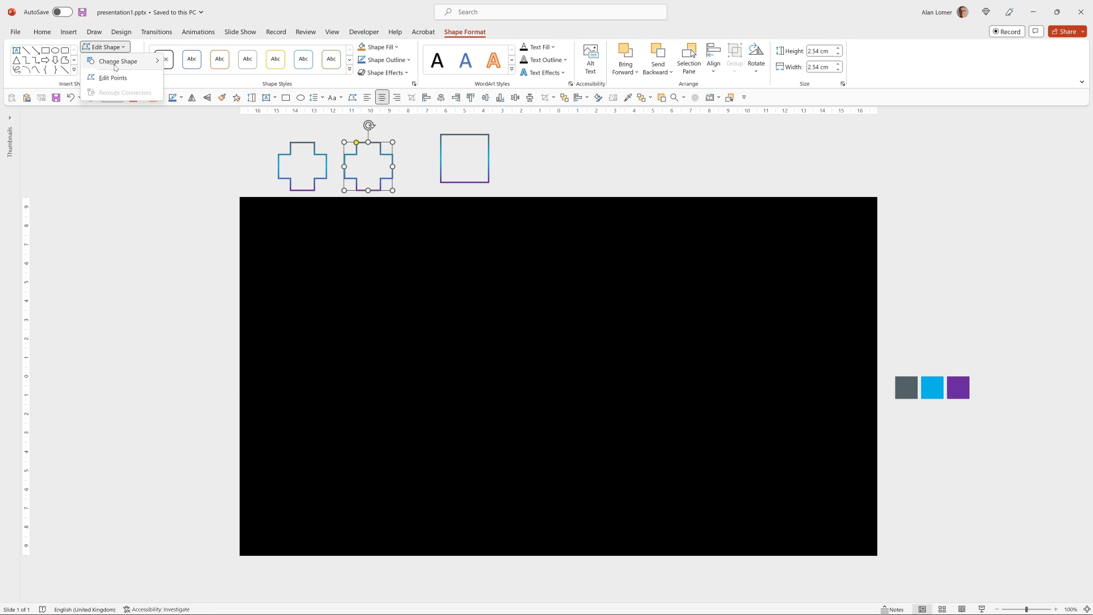
{"action": "mouse_move", "coordinate": [115, 67]}
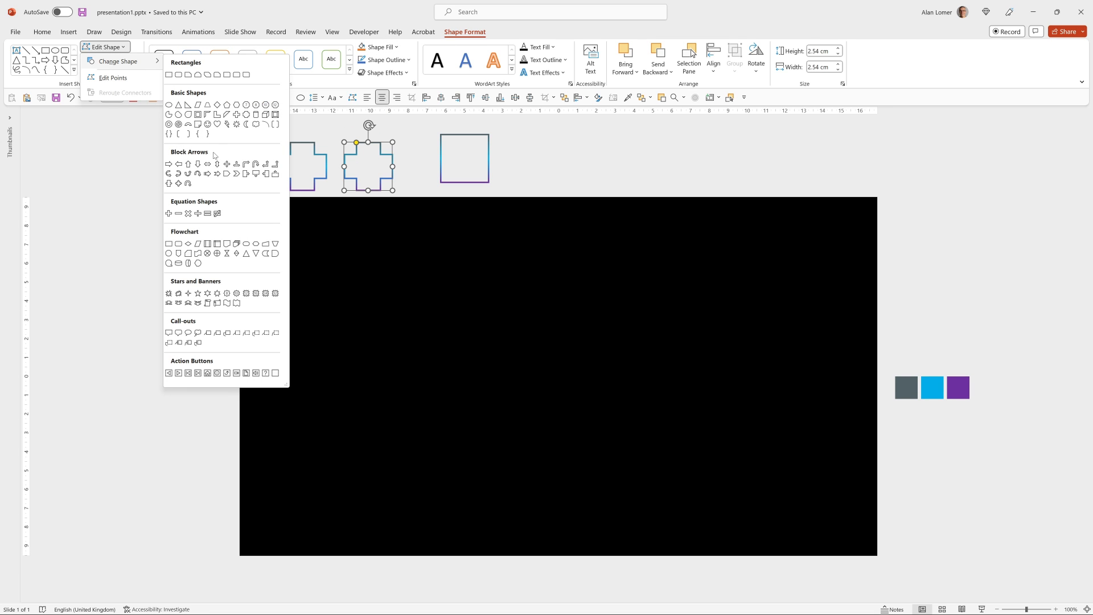
{"action": "left_click", "coordinate": [198, 293]}
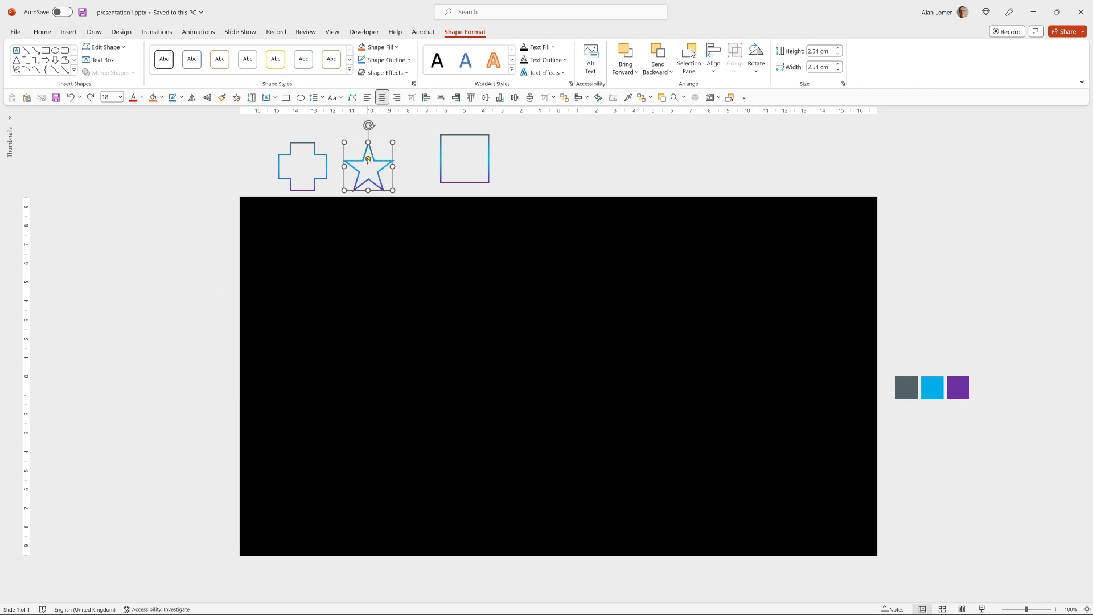
Duplicate the star, place the copy between the star and the square, and change its shape to a plaque
{"action": "left_click_drag", "start_coordinate": [369, 160], "coordinate": [480, 130]}
{"action": "left_click", "coordinate": [428, 147]}
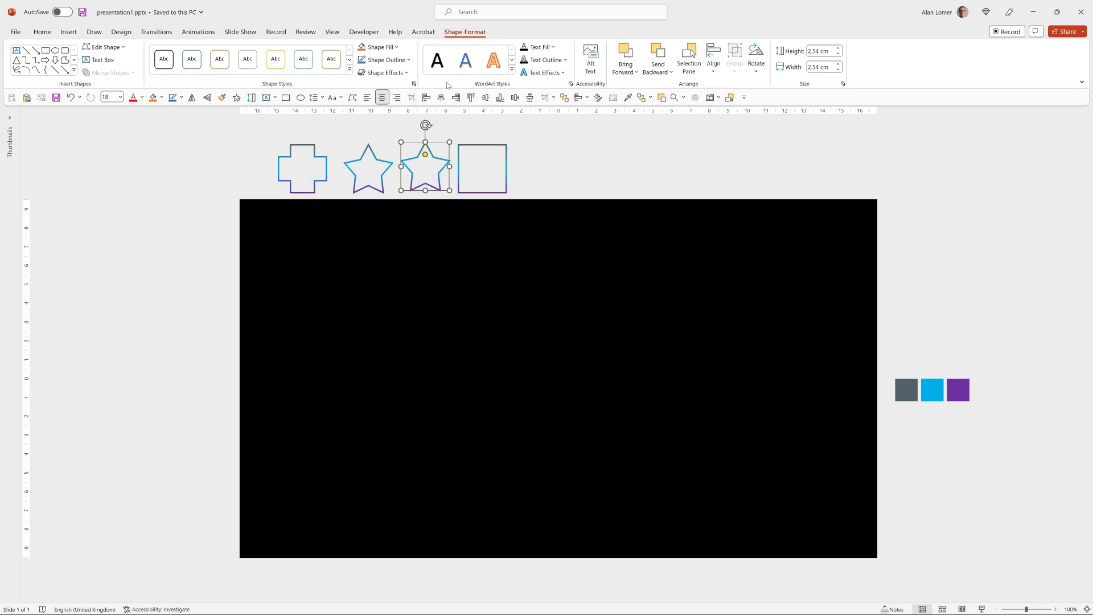
{"action": "left_click", "coordinate": [105, 46]}
{"action": "mouse_move", "coordinate": [118, 61]}
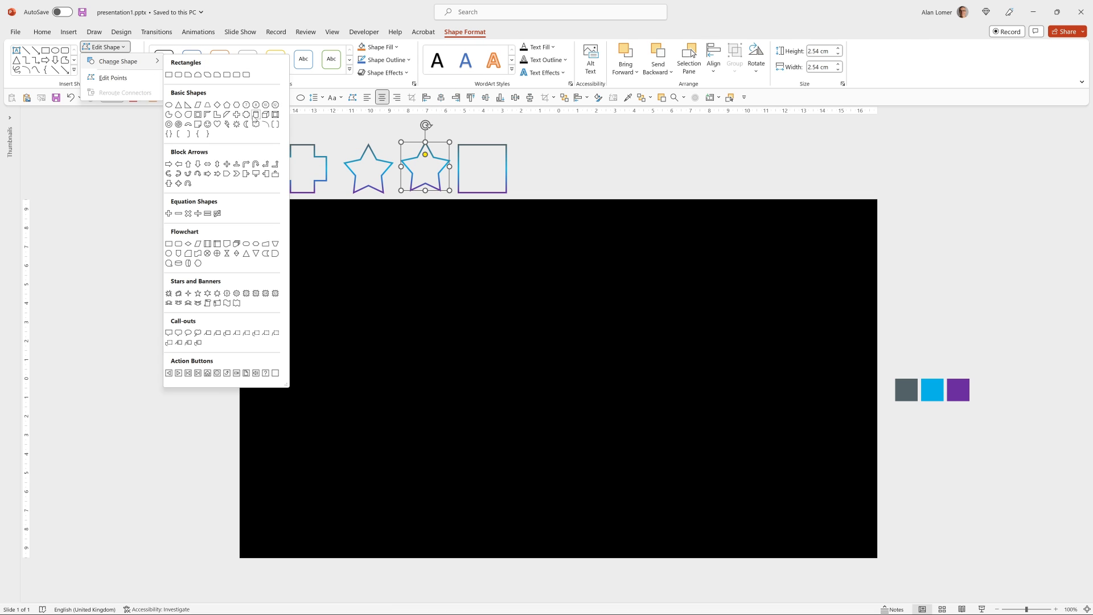
{"action": "left_click", "coordinate": [248, 116]}
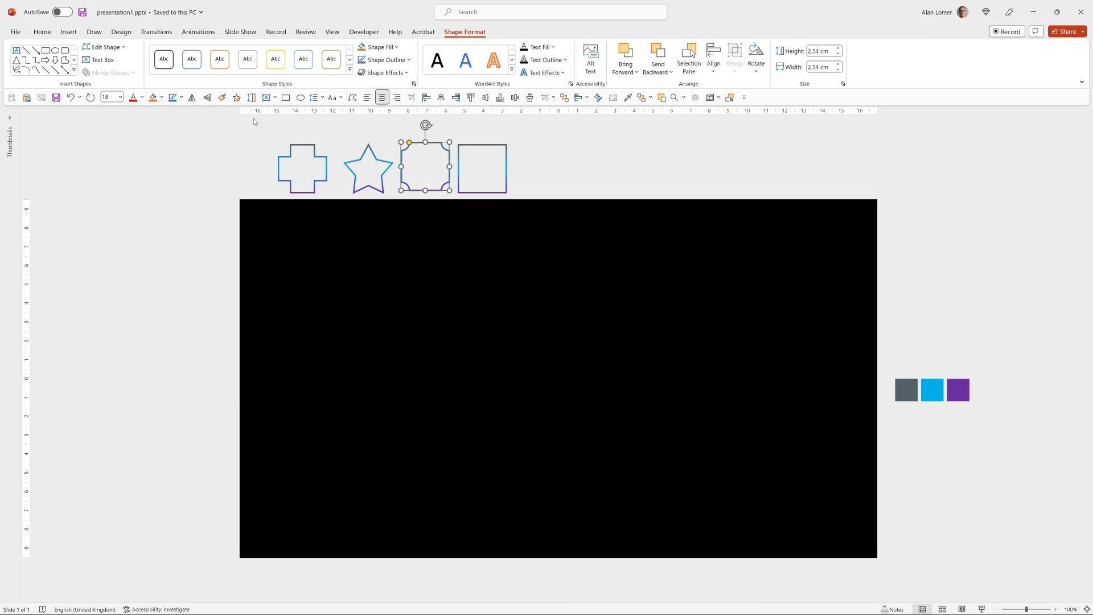
Duplicate the square, place the copy just to its right, and change its shape to a pentagon
{"action": "left_click", "coordinate": [506, 151]}
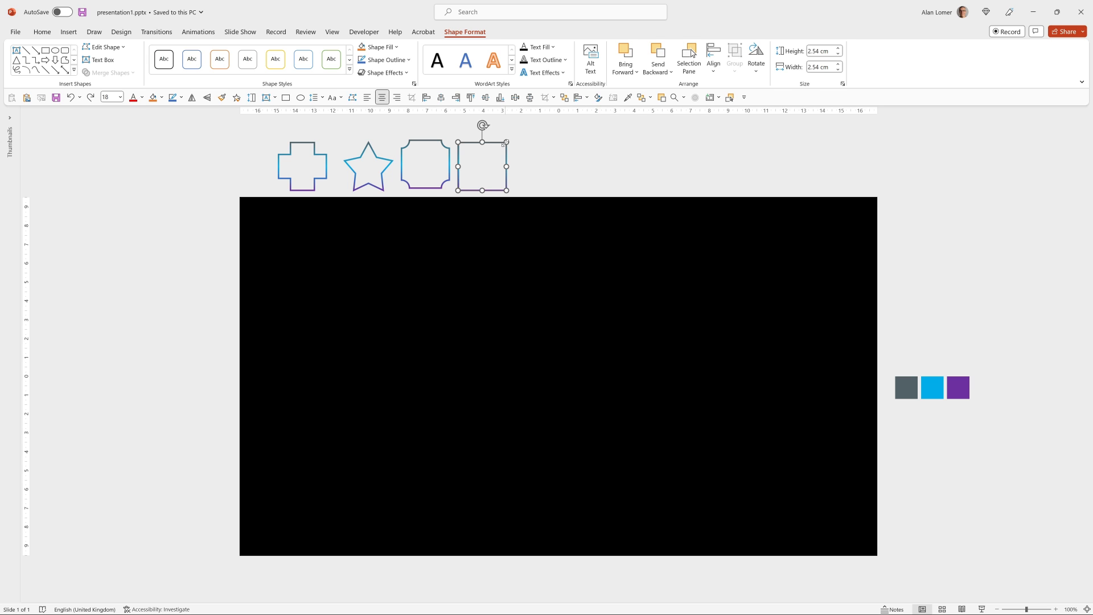
{"action": "key", "text": "ctrl+d"}
{"action": "left_click_drag", "start_coordinate": [505, 143], "coordinate": [563, 126]}
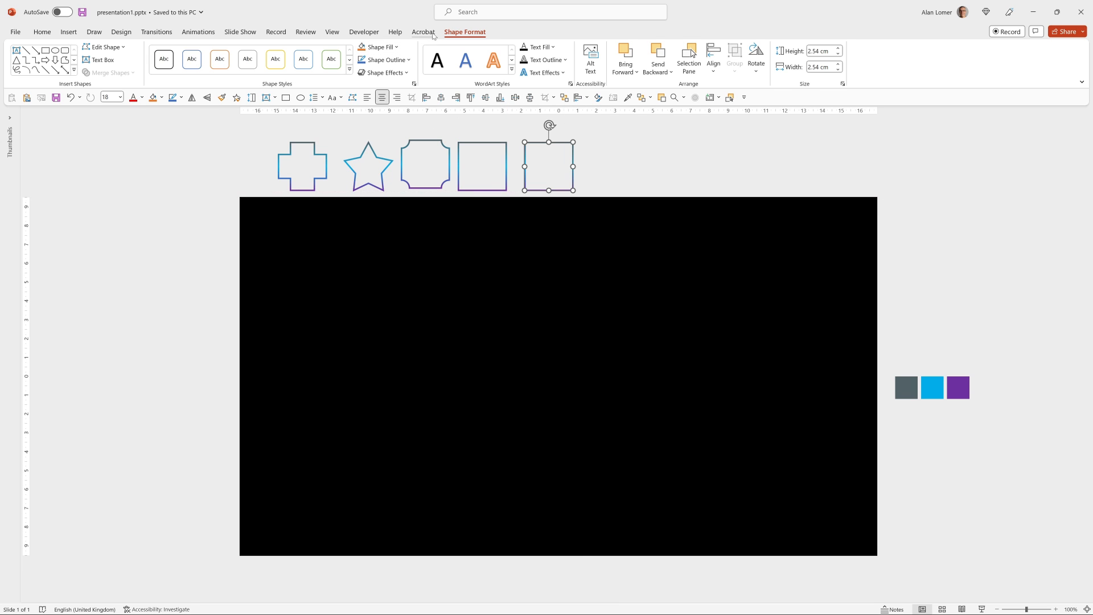
{"action": "left_click", "coordinate": [103, 47]}
{"action": "mouse_move", "coordinate": [115, 61]}
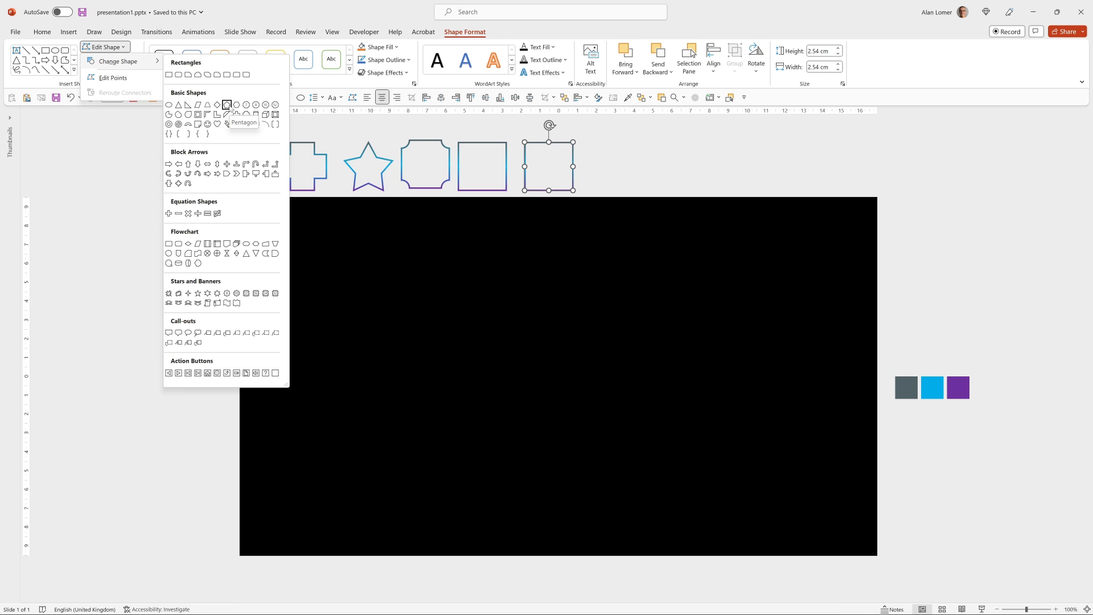
{"action": "left_click", "coordinate": [226, 105]}
Duplicate the pentagon, place the copy above the slide's upper-right corner, and change its shape to a diamond
{"action": "key", "text": "ctrl+d"}
{"action": "left_click_drag", "start_coordinate": [623, 153], "coordinate": [848, 140]}
{"action": "left_click", "coordinate": [104, 47]}
{"action": "mouse_move", "coordinate": [102, 66]}
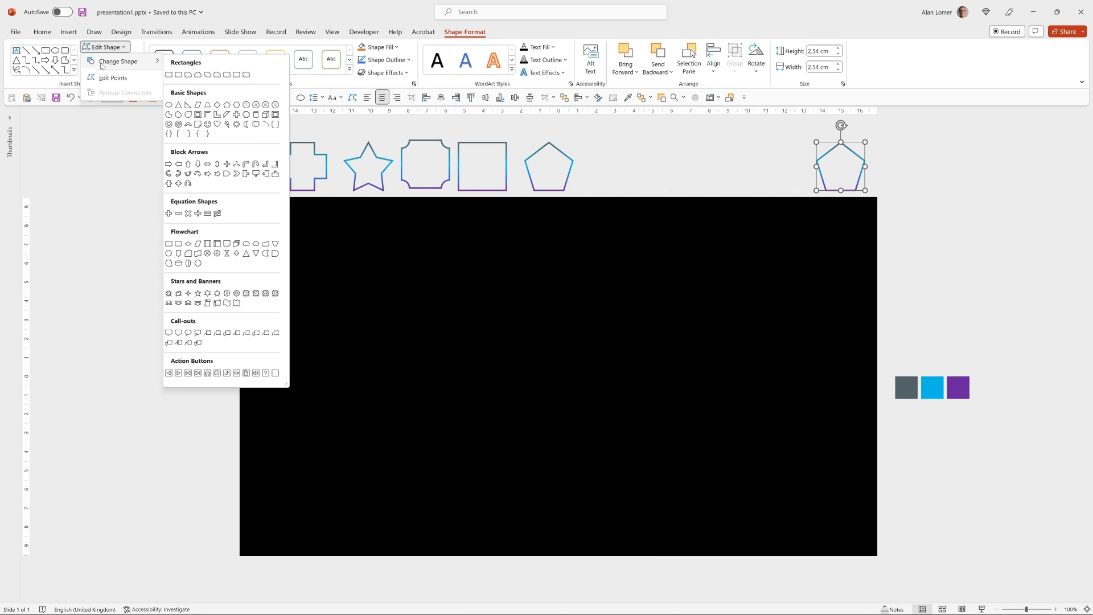
{"action": "left_click", "coordinate": [217, 105]}
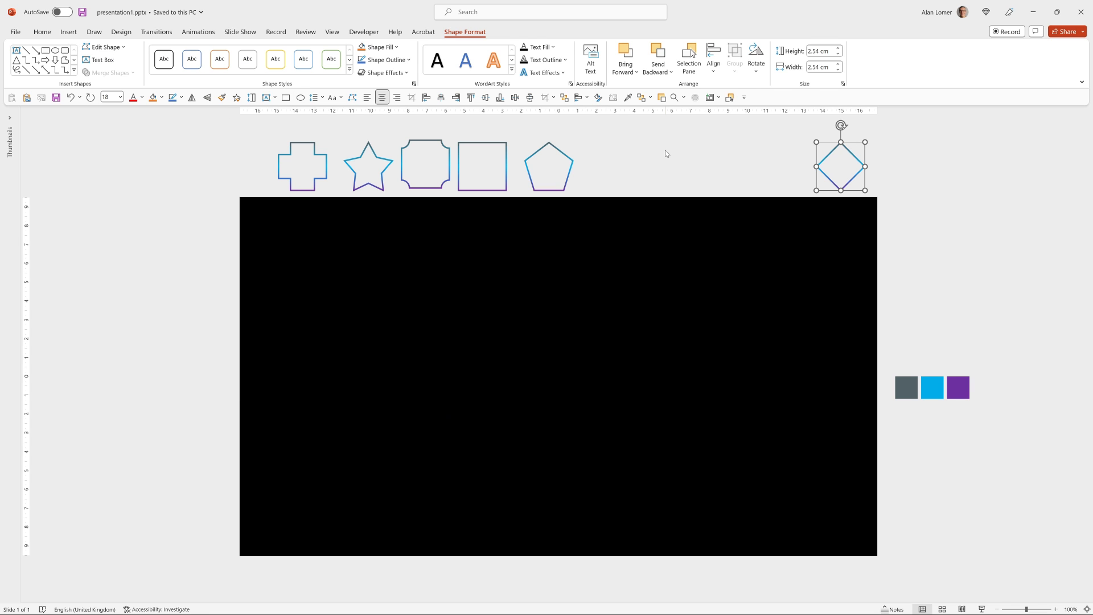
Preview all six animated shapes in the slide show and display their motion paths on the slide
{"action": "key", "text": "F5"}
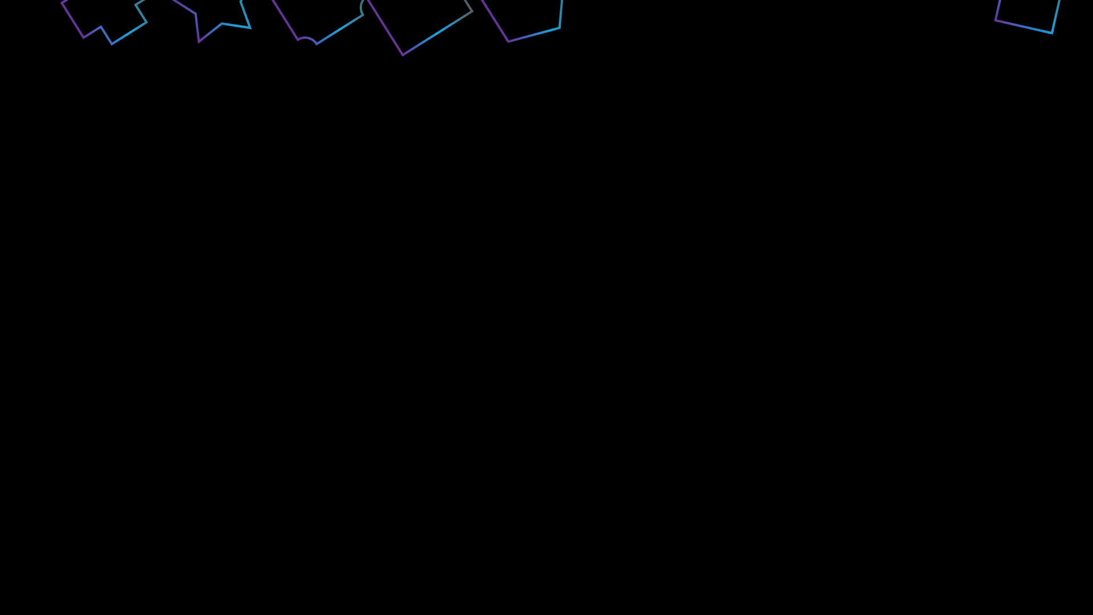
{"action": "key", "text": "Escape"}
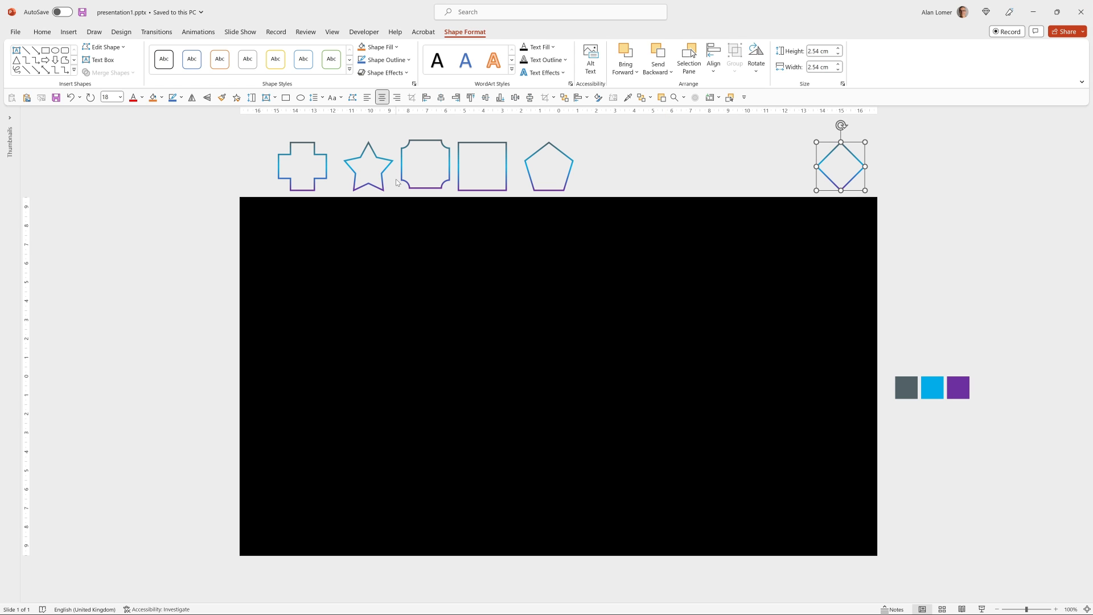
{"action": "left_click", "coordinate": [210, 33]}
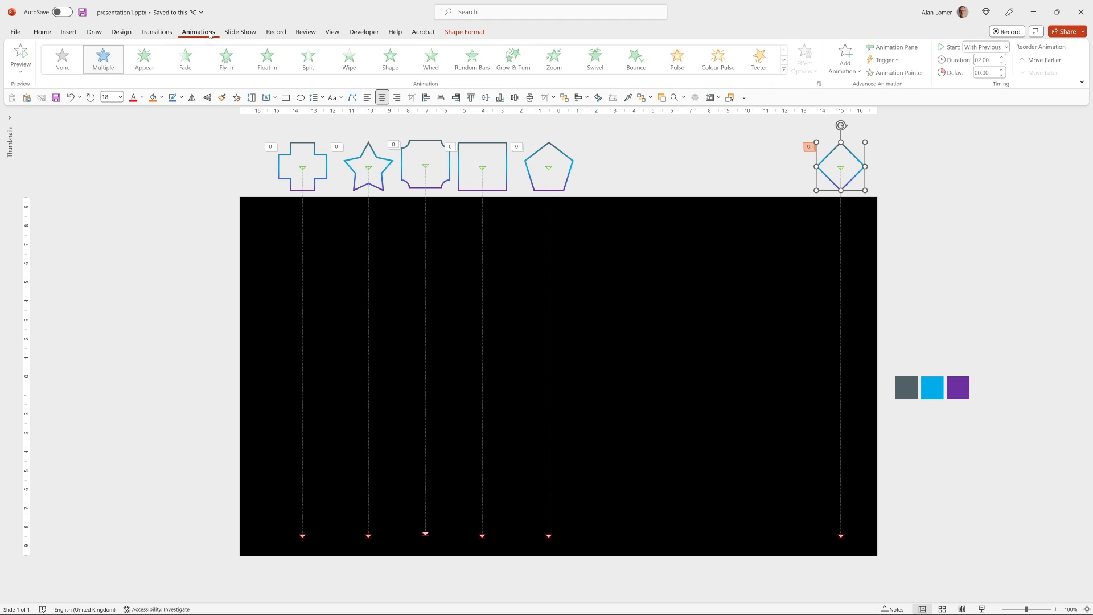
Show the slide's animation list, set the star's animation delay to 0.50 s, and add short staggered delays to the square and pentagon animations
{"action": "left_click", "coordinate": [892, 46]}
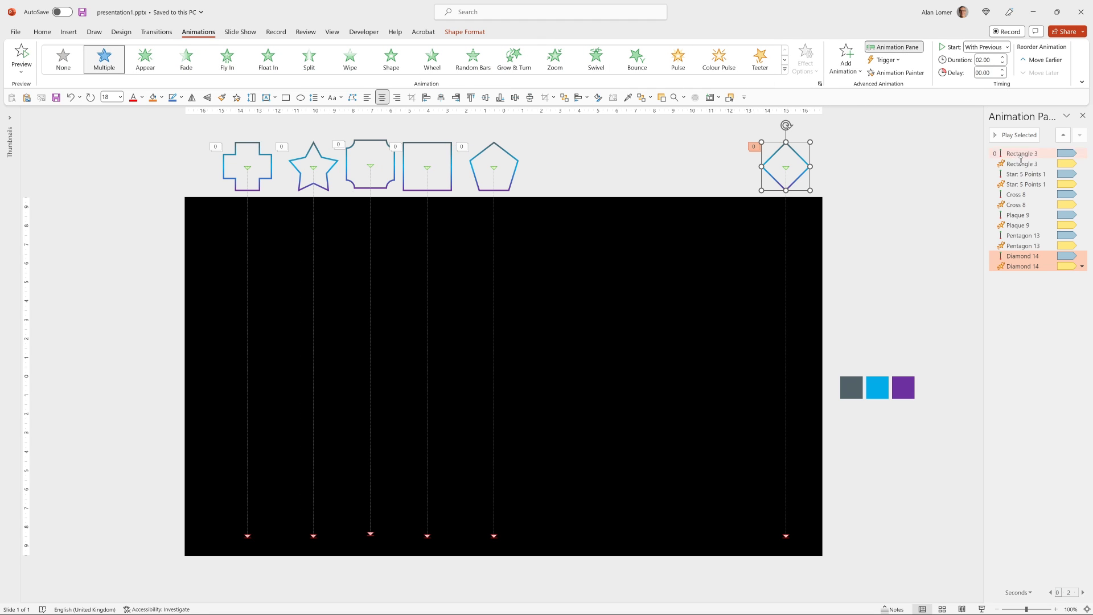
{"action": "left_click", "coordinate": [329, 159]}
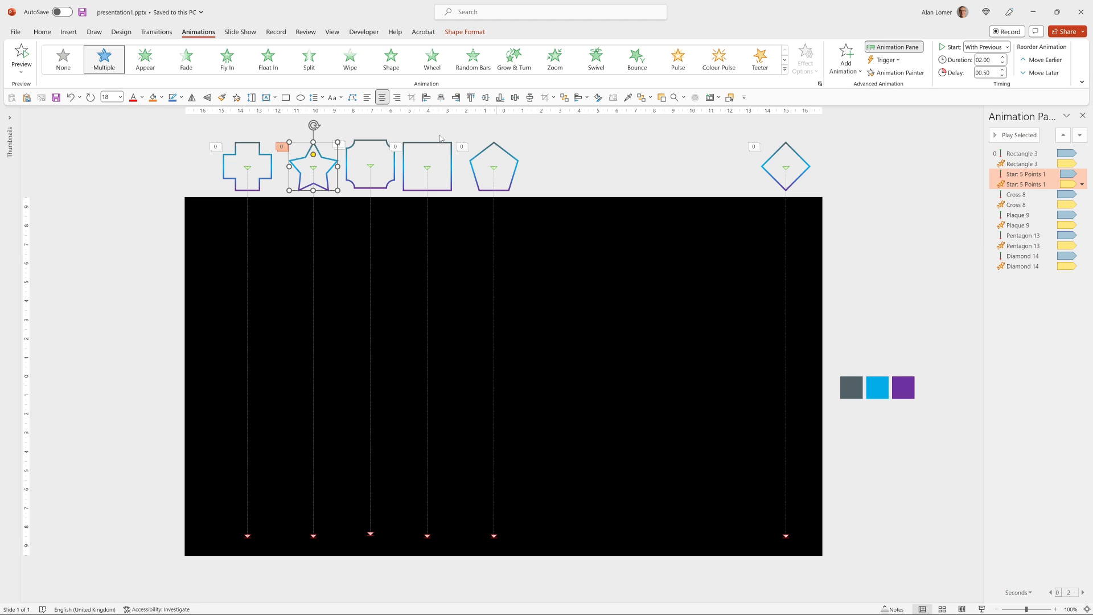
{"action": "left_click", "coordinate": [412, 147]}
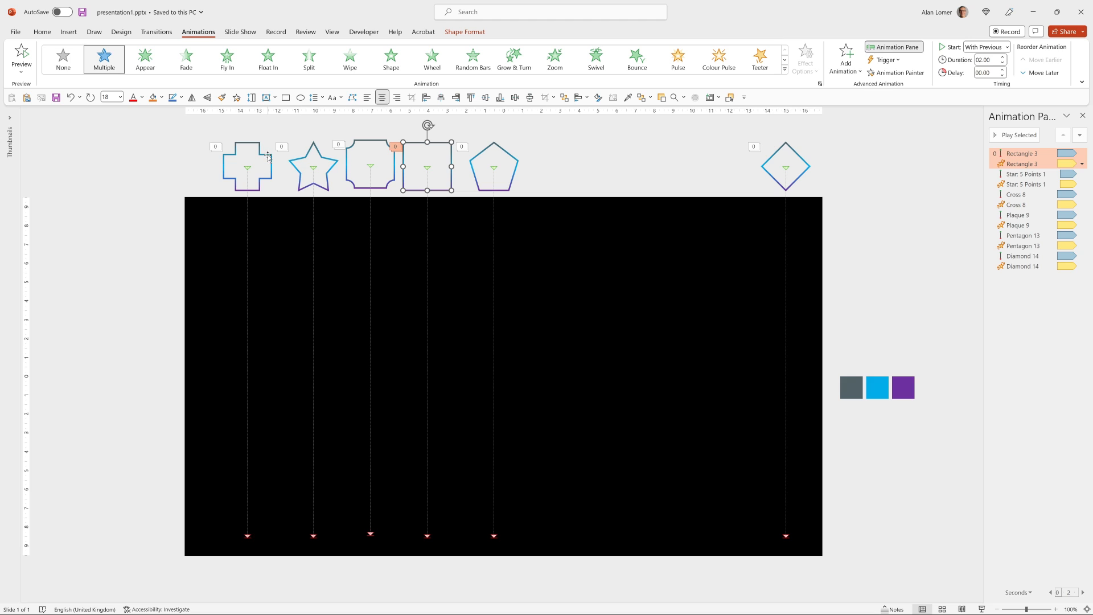
{"action": "left_click", "coordinate": [1002, 70]}
{"action": "left_click", "coordinate": [503, 161]}
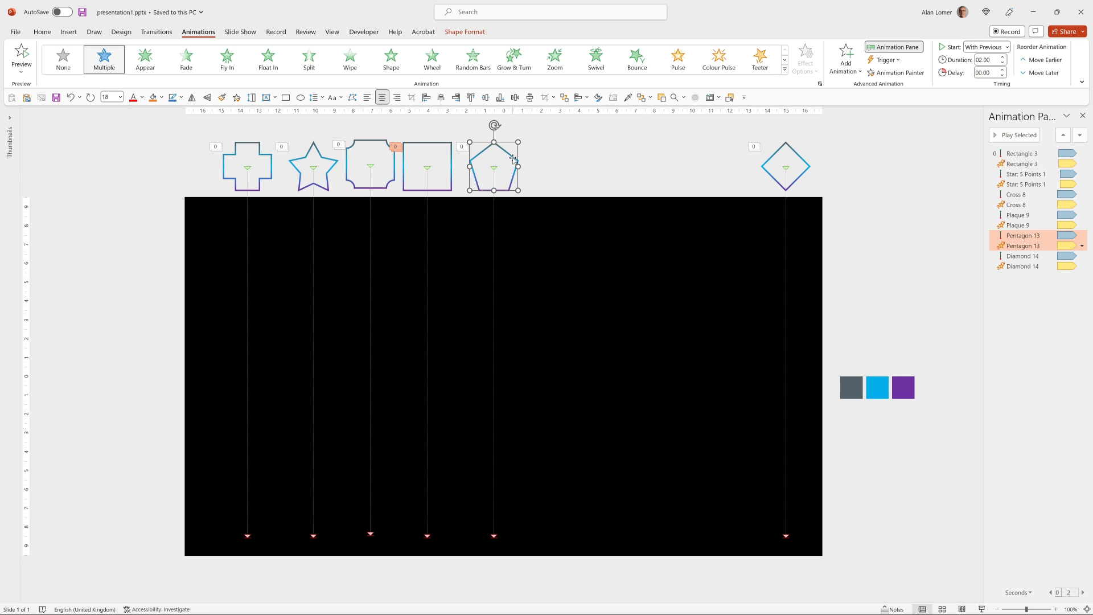
{"action": "left_click", "coordinate": [1003, 71]}
Add staggered start delays to the plaque and diamond animations and play the slide show to check the timing
{"action": "left_click", "coordinate": [335, 161]}
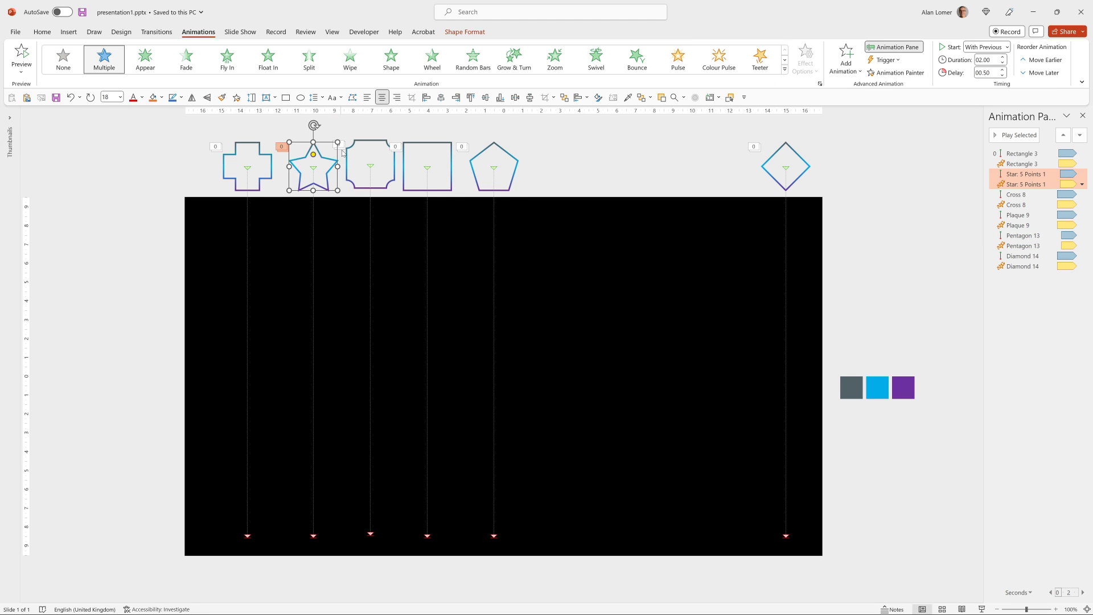
{"action": "left_click", "coordinate": [349, 143]}
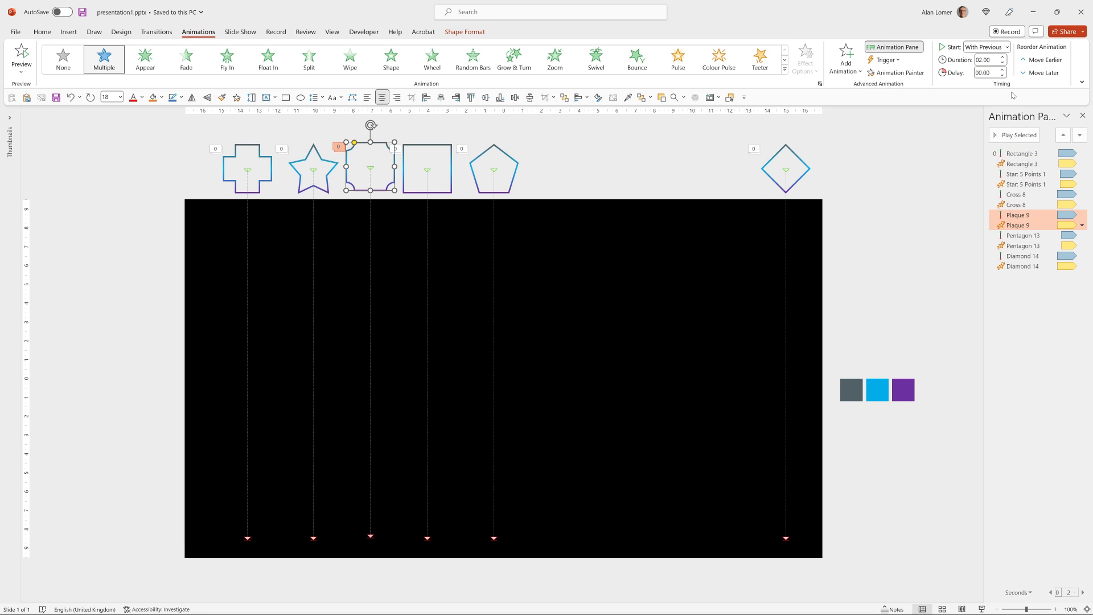
{"action": "left_click", "coordinate": [1003, 70]}
{"action": "left_click", "coordinate": [777, 153]}
{"action": "left_click", "coordinate": [1003, 70]}
{"action": "left_click", "coordinate": [1003, 69]}
{"action": "left_click", "coordinate": [1003, 70]}
{"action": "key", "text": "F5"}
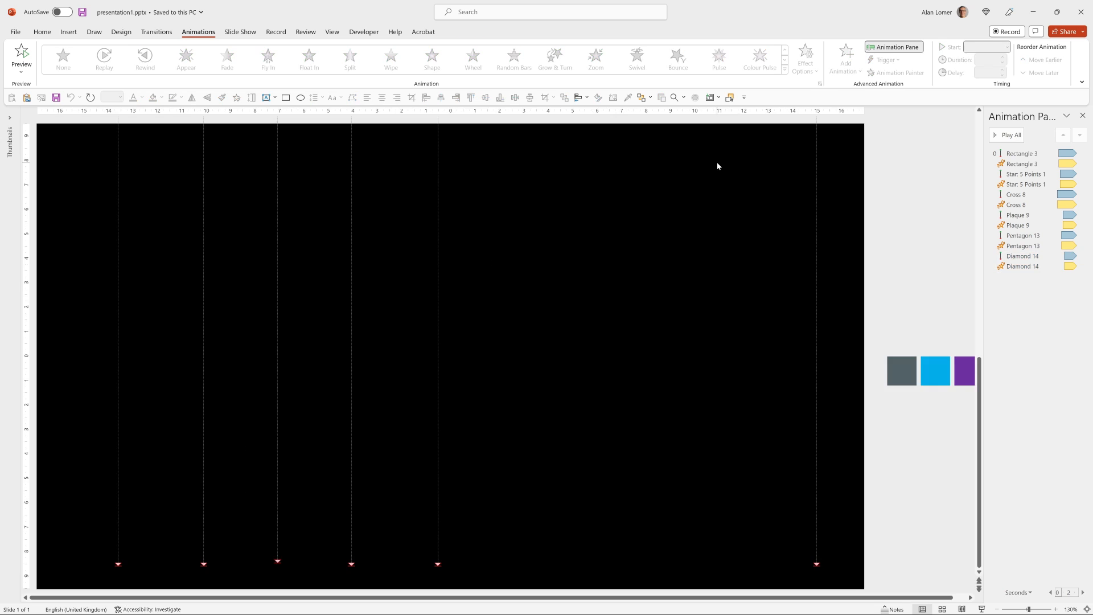